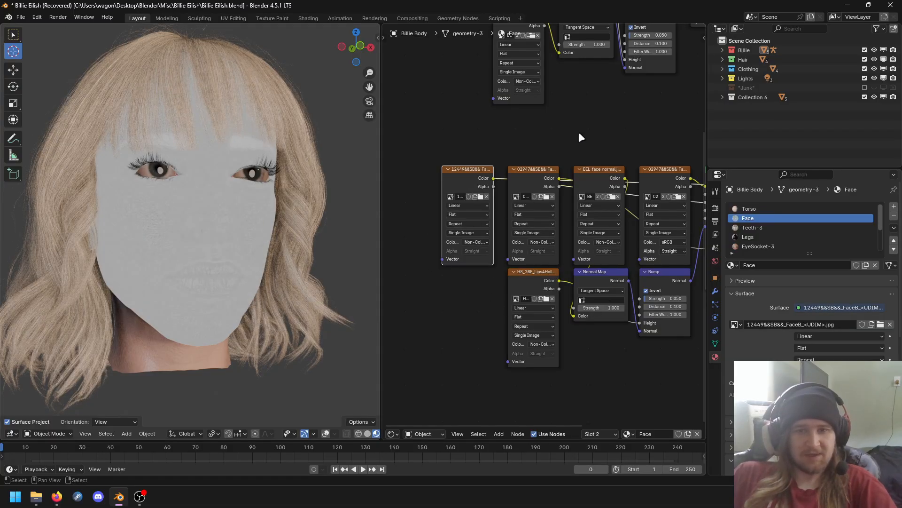
- Preview the face combined.png texture on the face in the Face material
drag(580, 114, 566, 160)
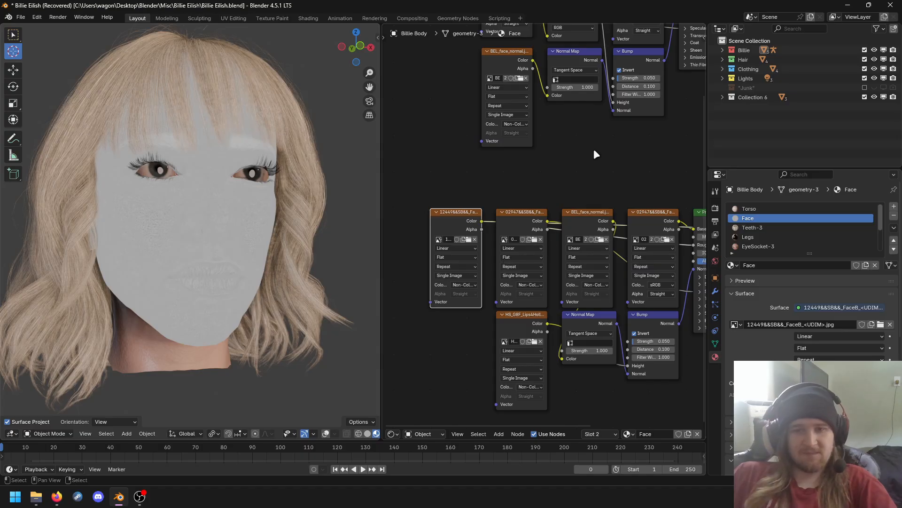
drag(579, 129, 547, 255)
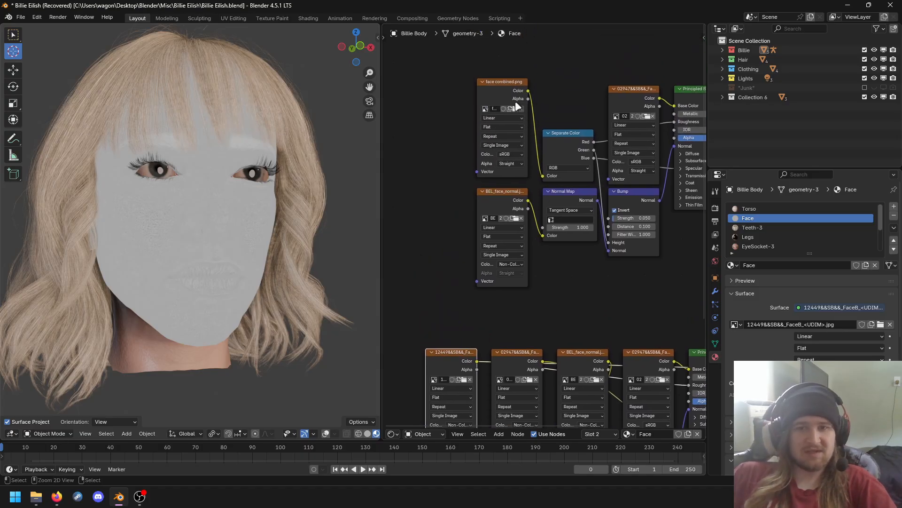
ctrl+shift+click(504, 88)
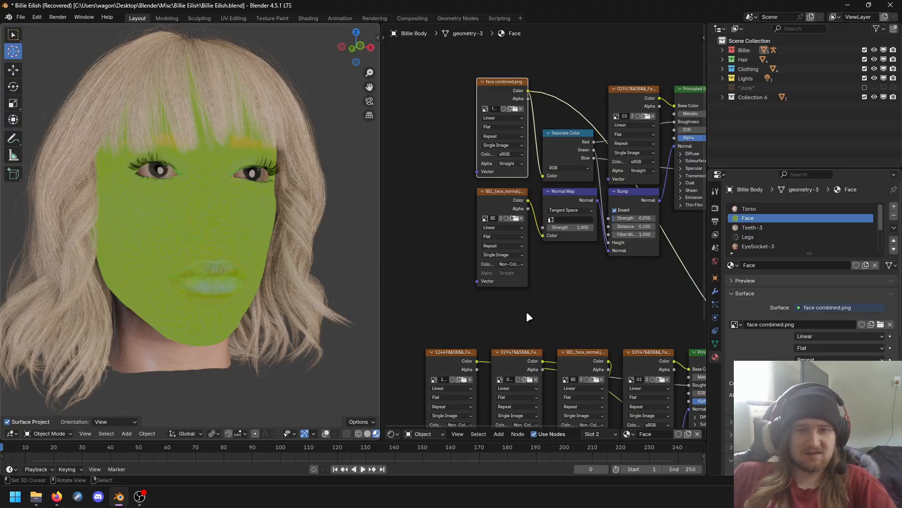
- Preview the individual output channels of the Separate Color node on the face
scroll(527, 315, down, 5)
scroll(451, 347, up, 5)
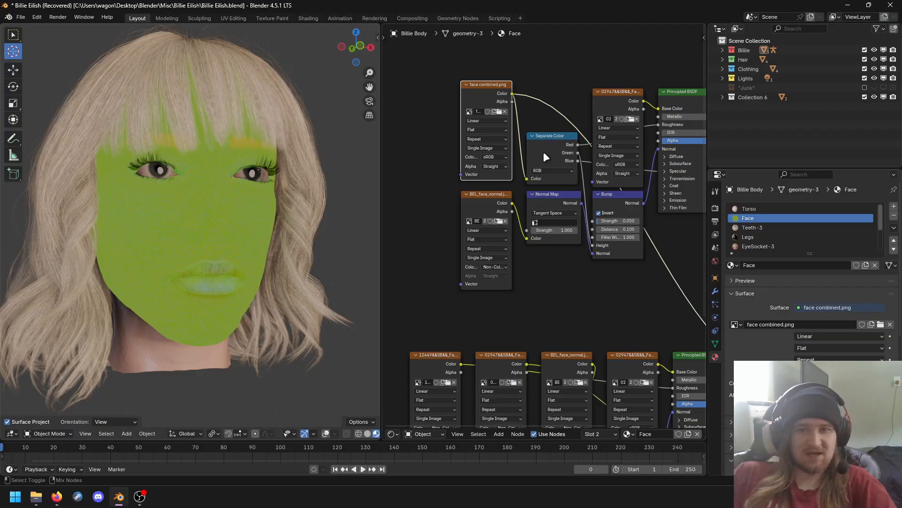
scroll(542, 137, up, 3)
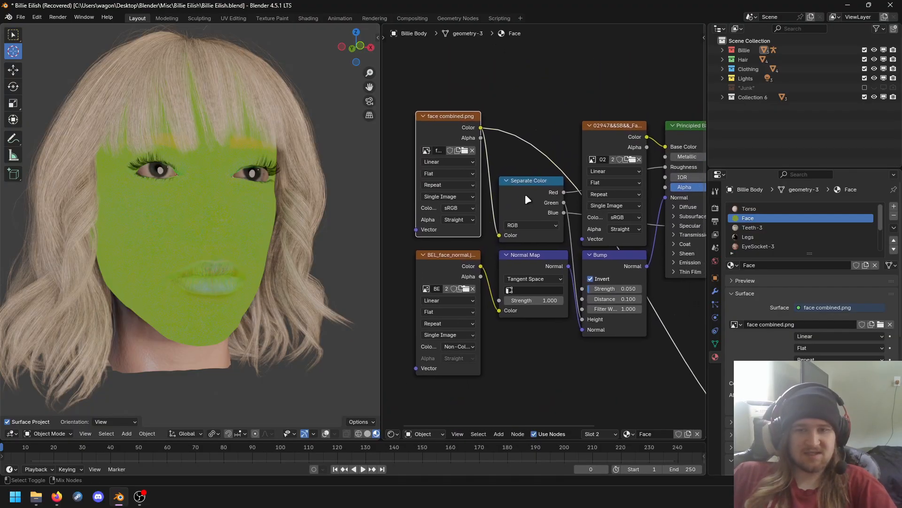
ctrl+shift+click(526, 198)
ctrl+shift+click(528, 212)
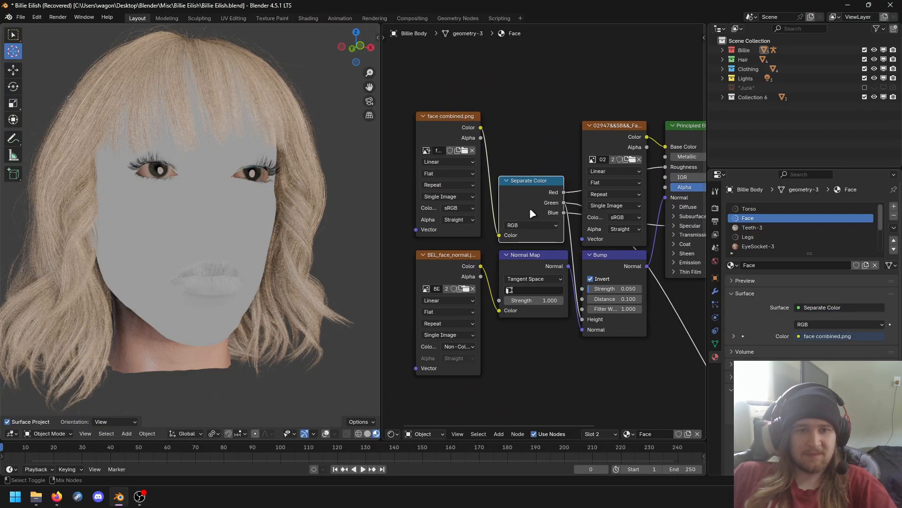
ctrl+shift+click(529, 204)
ctrl+shift+click(529, 204)
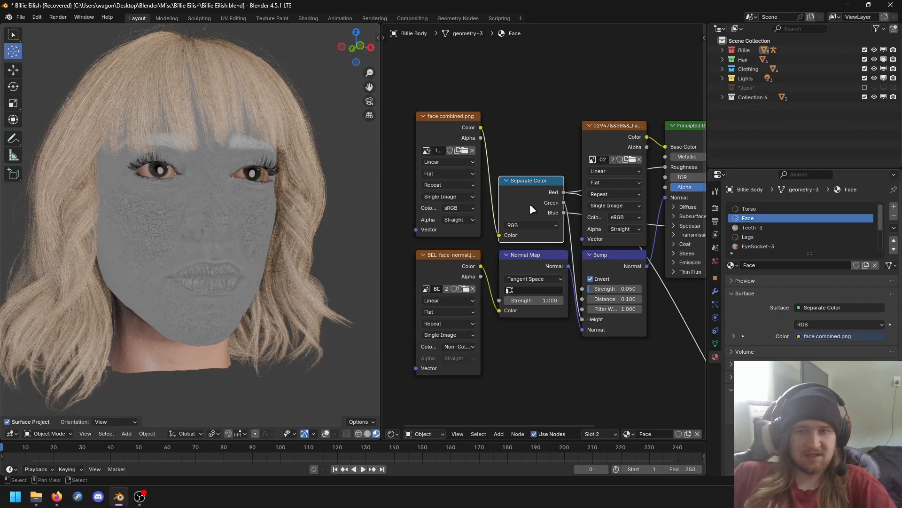
- Compare the lower and upper Principled BSDF shaders on the face, ending on the lower one
scroll(529, 204, down, 4)
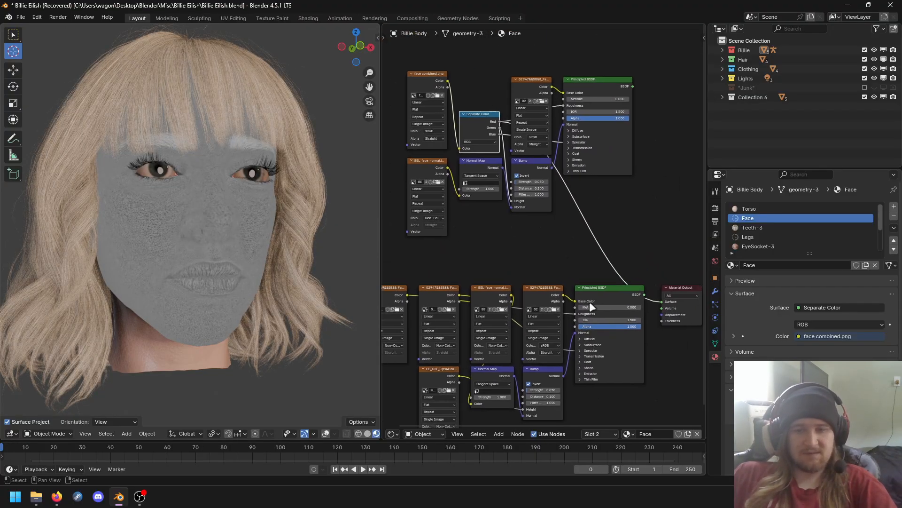
ctrl+shift+click(594, 292)
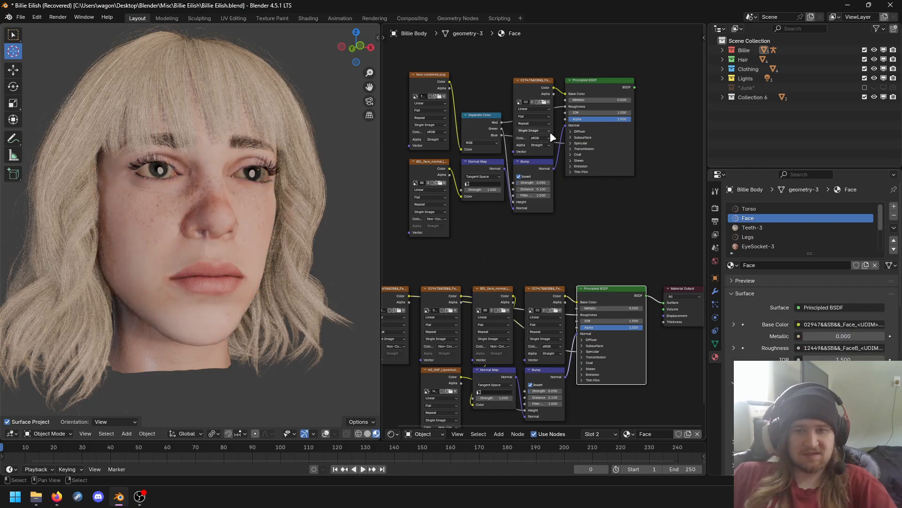
ctrl+shift+click(596, 85)
ctrl+shift+click(609, 294)
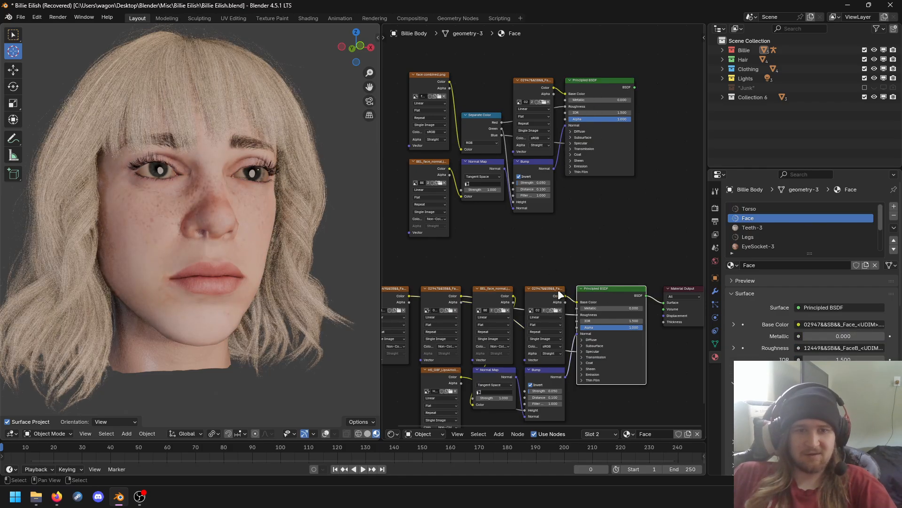
- Switch the face preview from the lower shader back to the face combined.png texture
drag(558, 291, 588, 207)
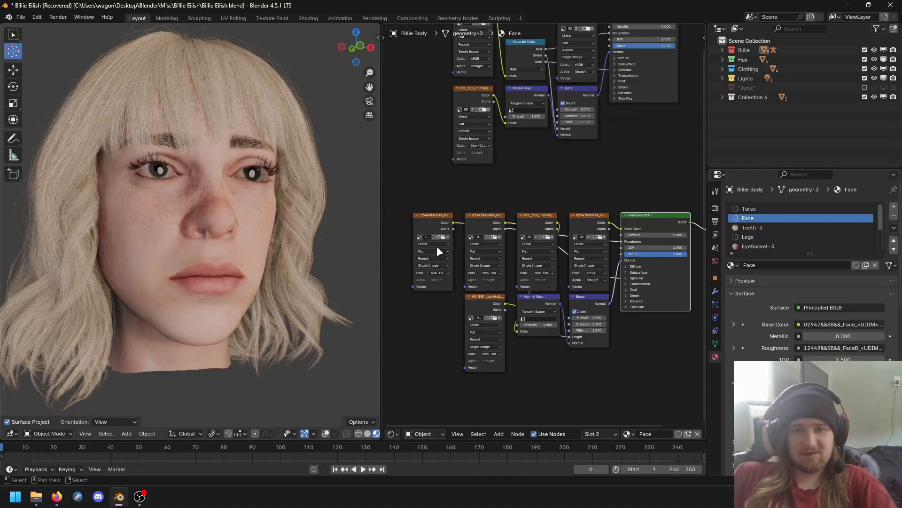
drag(492, 245, 496, 338)
scroll(552, 286, down, 1)
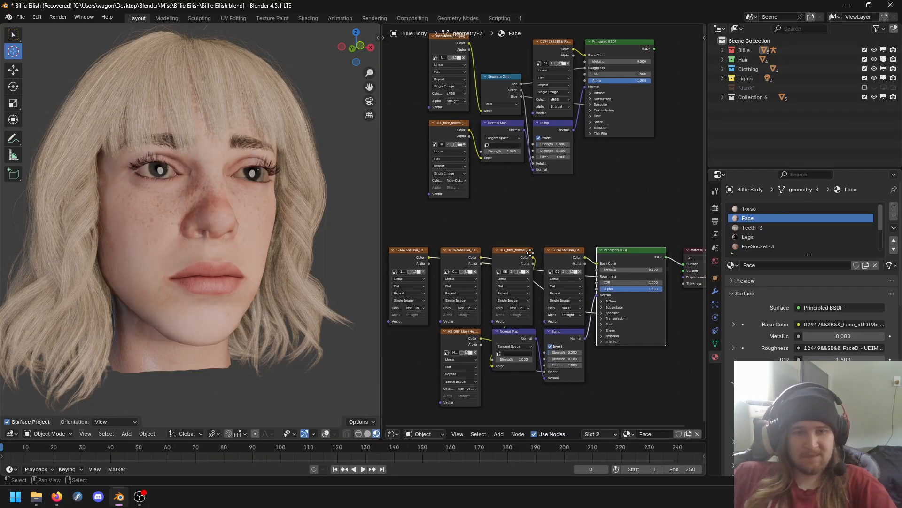
drag(317, 228, 315, 238)
scroll(315, 239, down, 1)
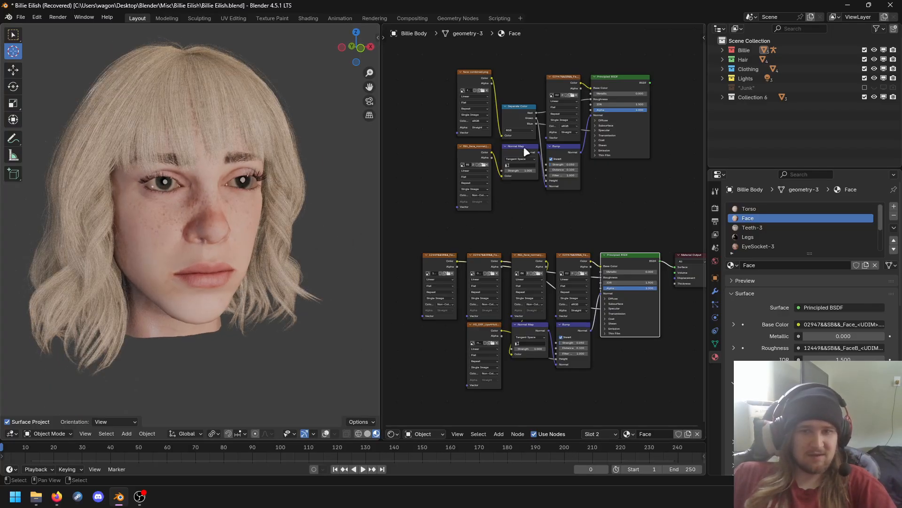
ctrl+shift+click(472, 69)
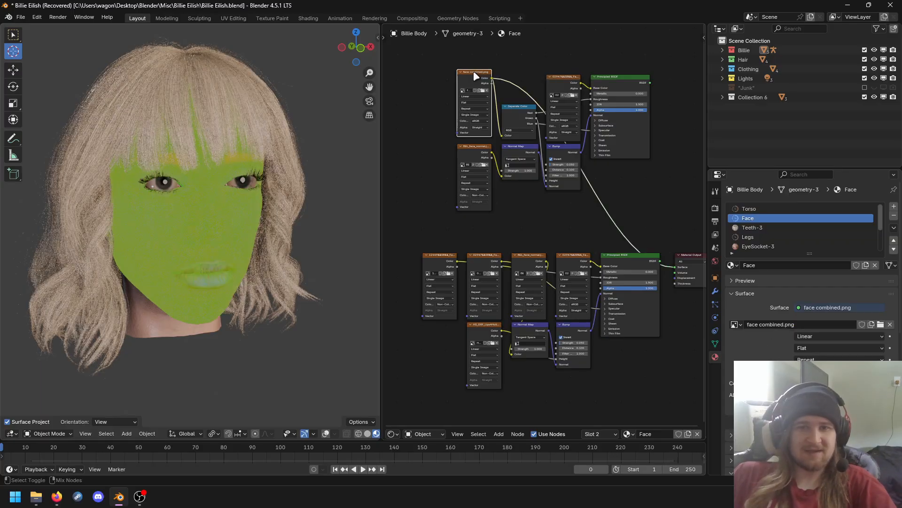
drag(188, 166, 251, 224)
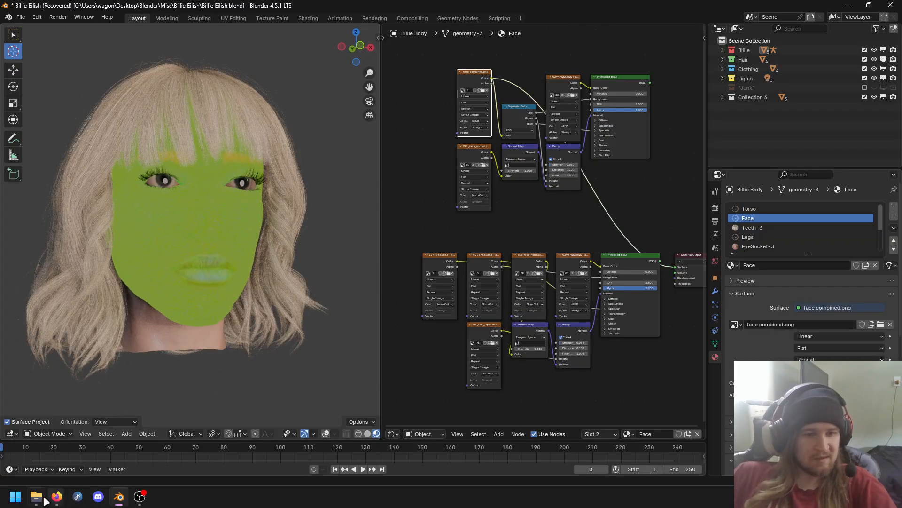
- Switch to Photopea and open HS_G8F_Lips4Holly_B.tif from the face textures folder
mouse_move(57, 496)
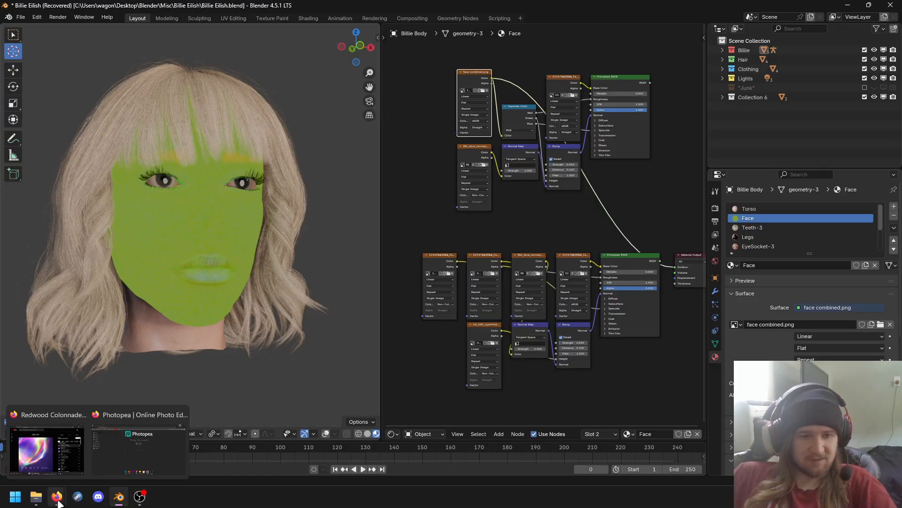
click(129, 449)
click(35, 496)
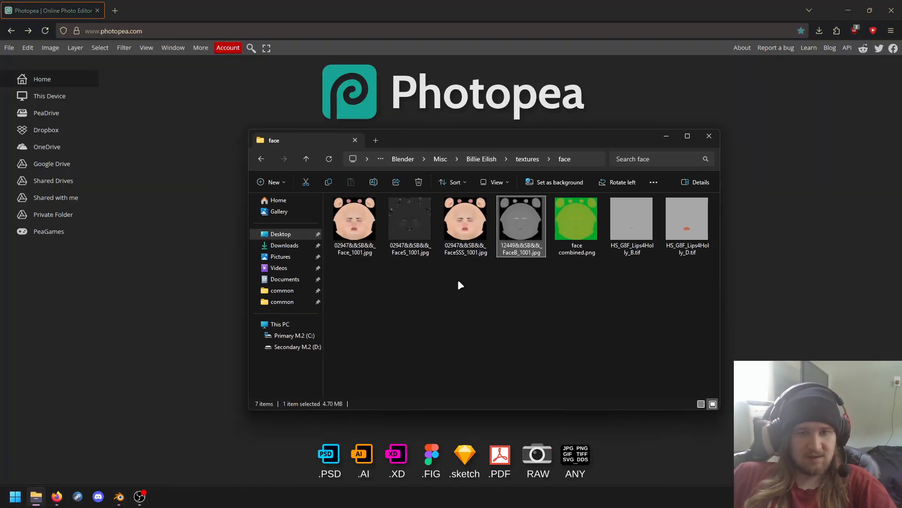
click(639, 226)
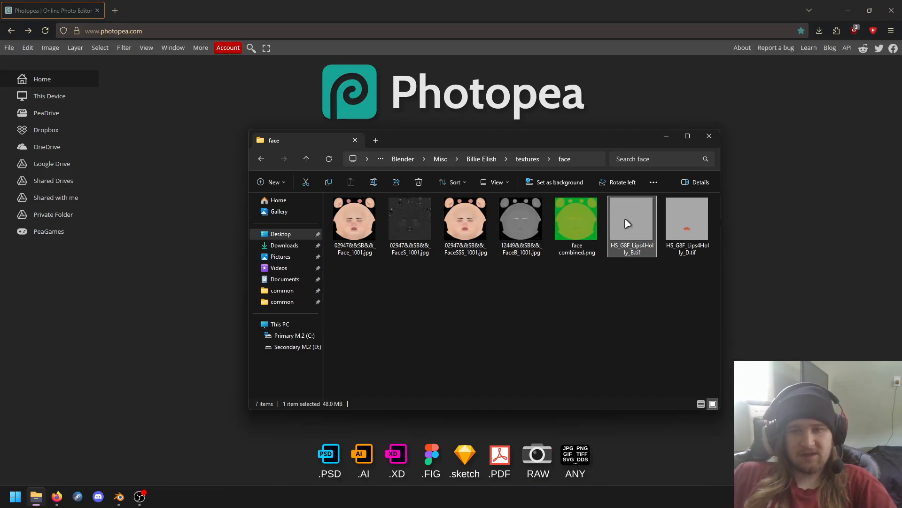
drag(539, 158, 484, 103)
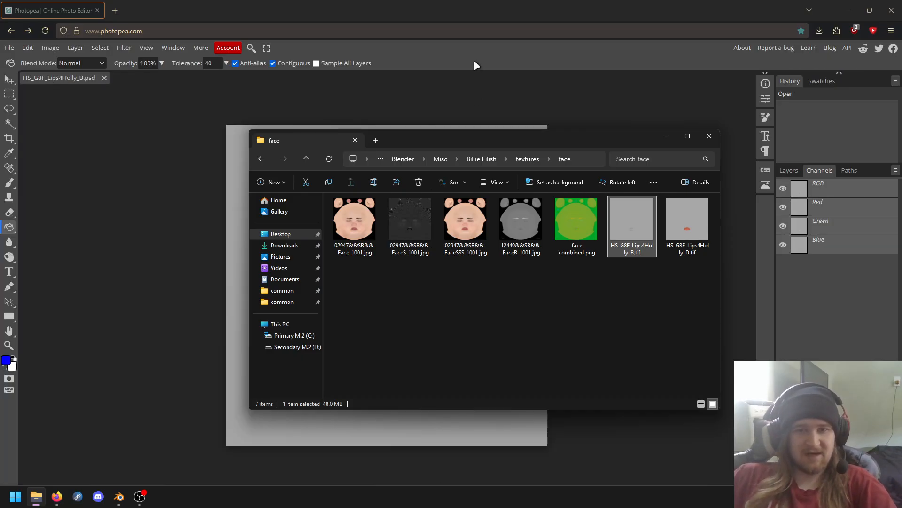
- Place 12449&&SB&&_FaceB_1001.jpg over the lips texture and scale it to 100% to fill the canvas
click(533, 226)
drag(334, 130, 317, 112)
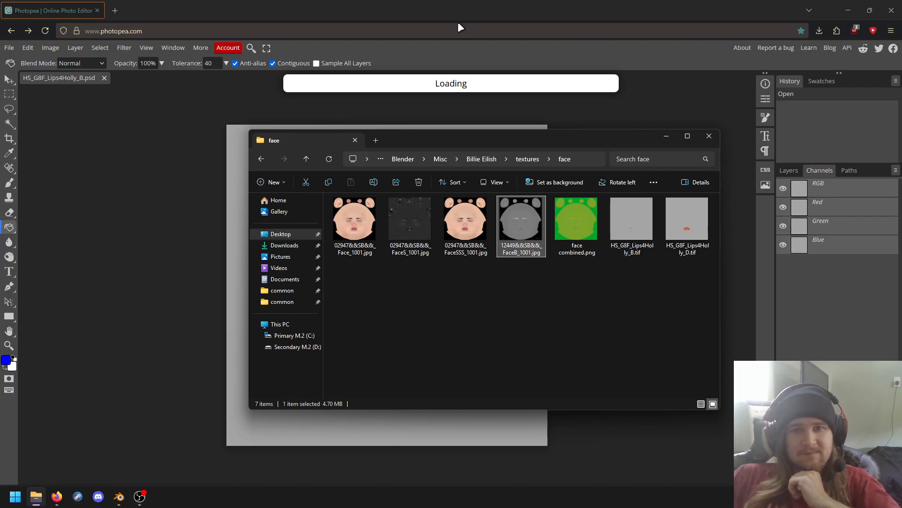
click(190, 156)
drag(298, 194, 295, 188)
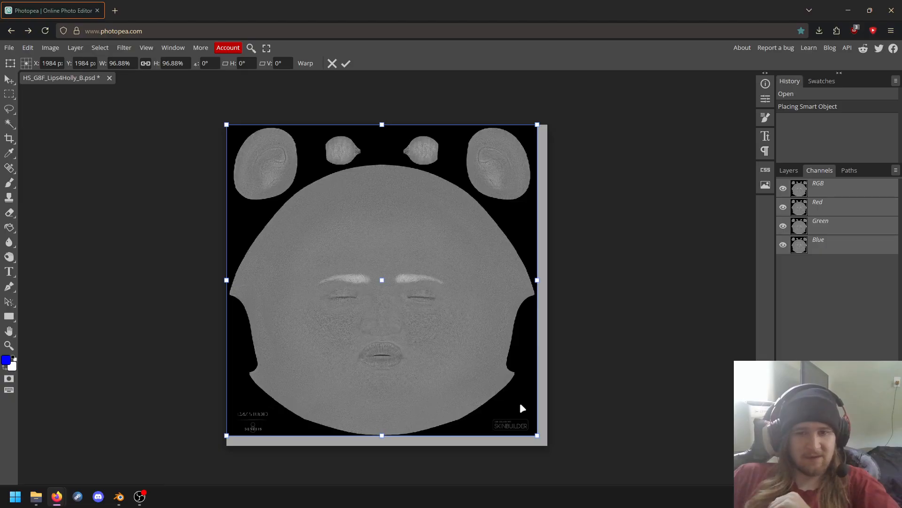
drag(538, 438, 548, 447)
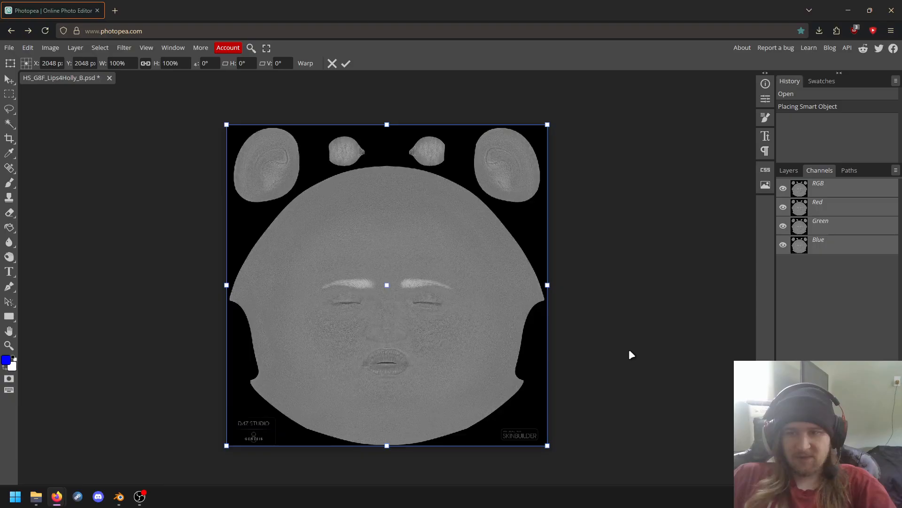
click(789, 170)
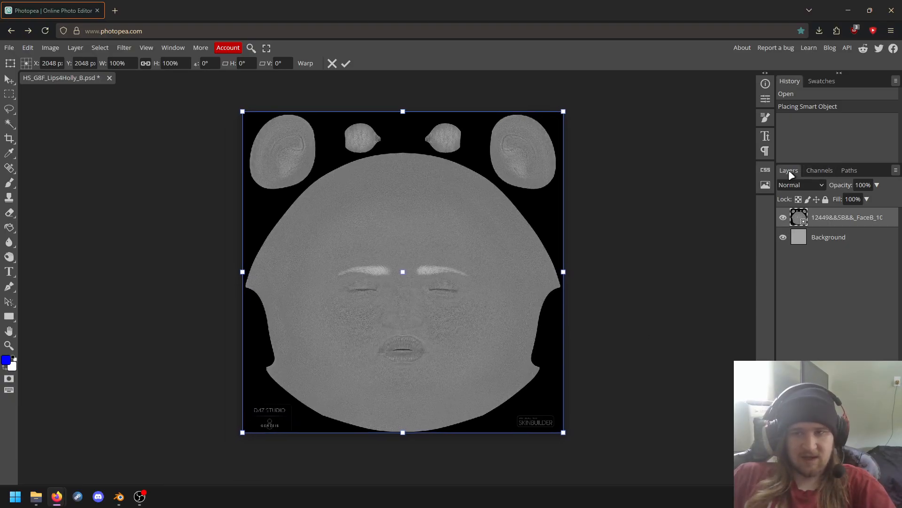
- Place 02947&&SB&&_FaceS_1001.jpg as another layer, align it to the canvas corner and scale it to 100%
key(alt+Tab)
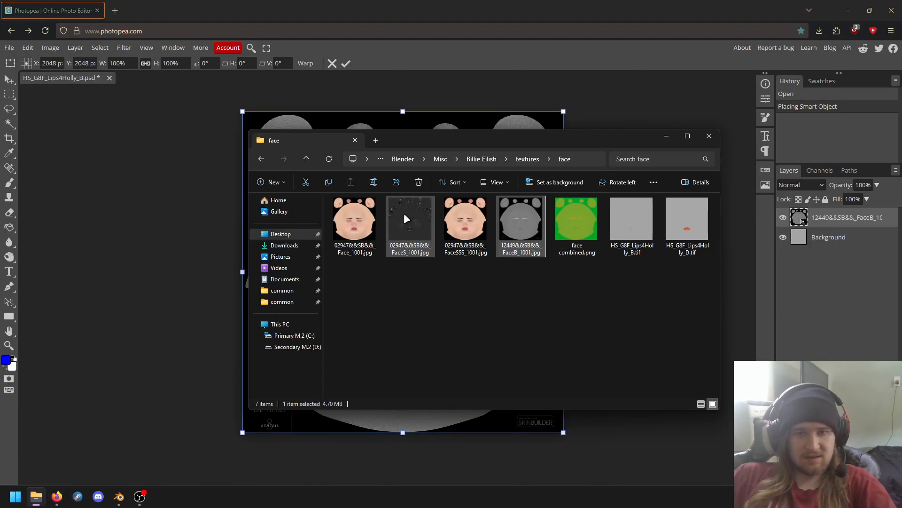
click(405, 215)
drag(216, 187, 212, 184)
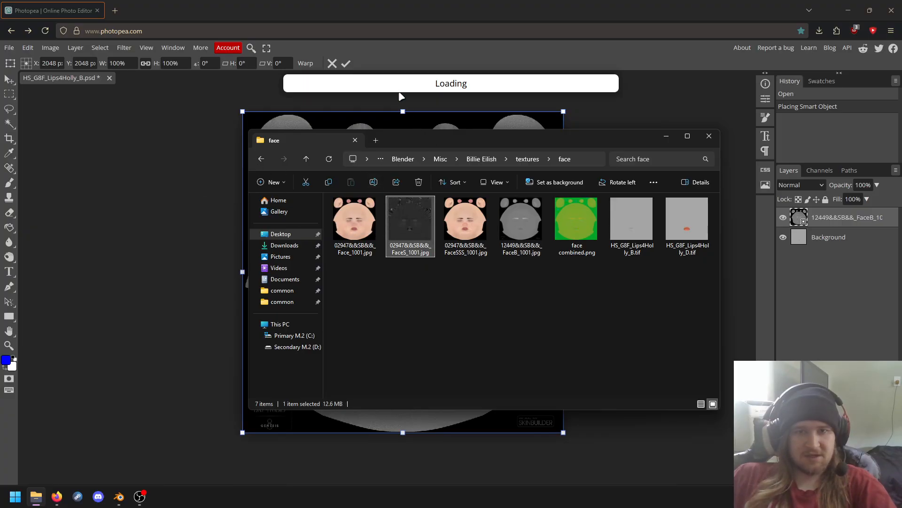
click(578, 23)
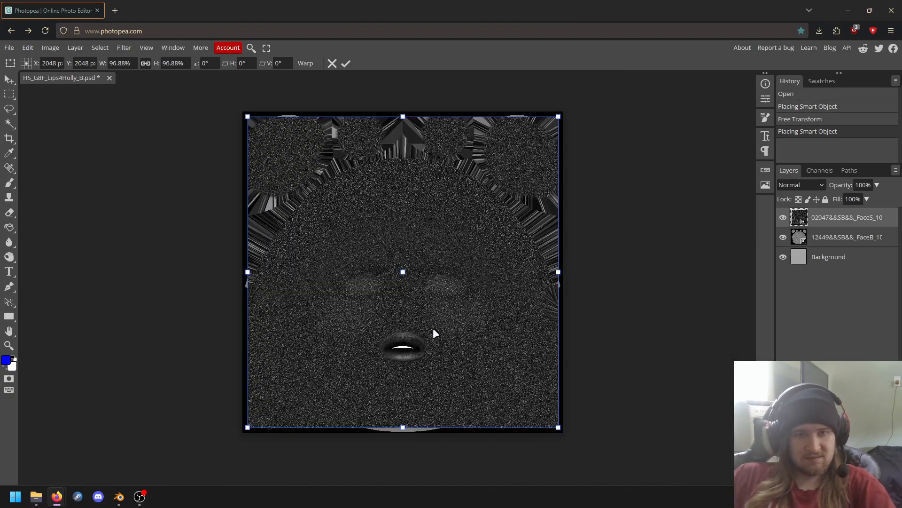
drag(433, 328, 427, 323)
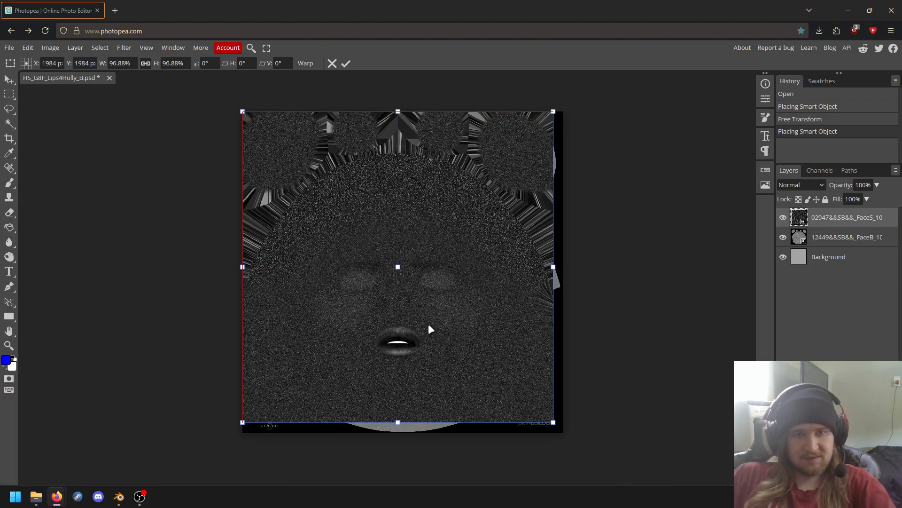
drag(553, 422, 564, 431)
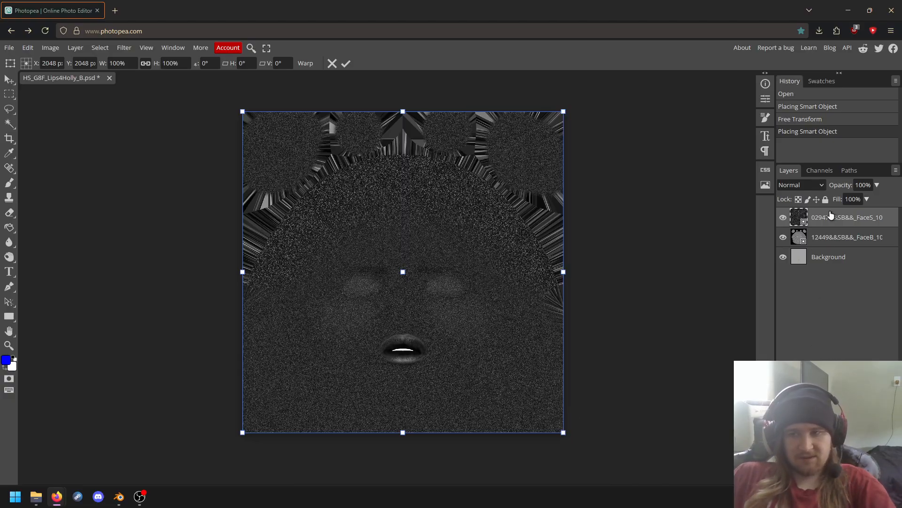
- Change the blend mode of the FaceS layer, and set the FaceB and Background layers to Darken
click(805, 183)
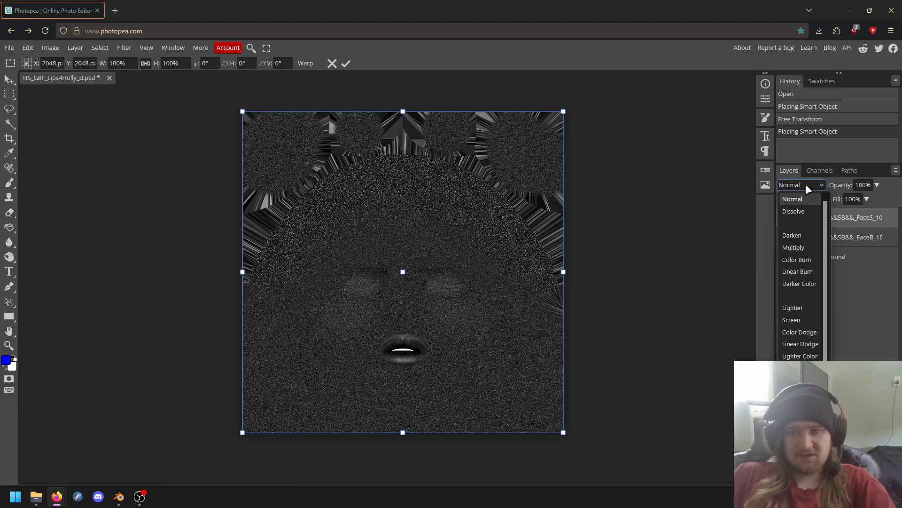
click(799, 245)
click(809, 237)
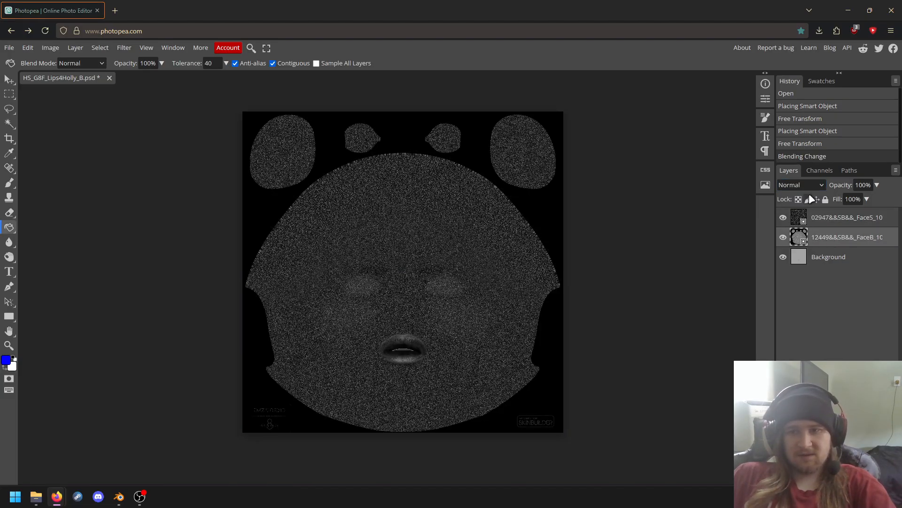
click(805, 183)
click(796, 238)
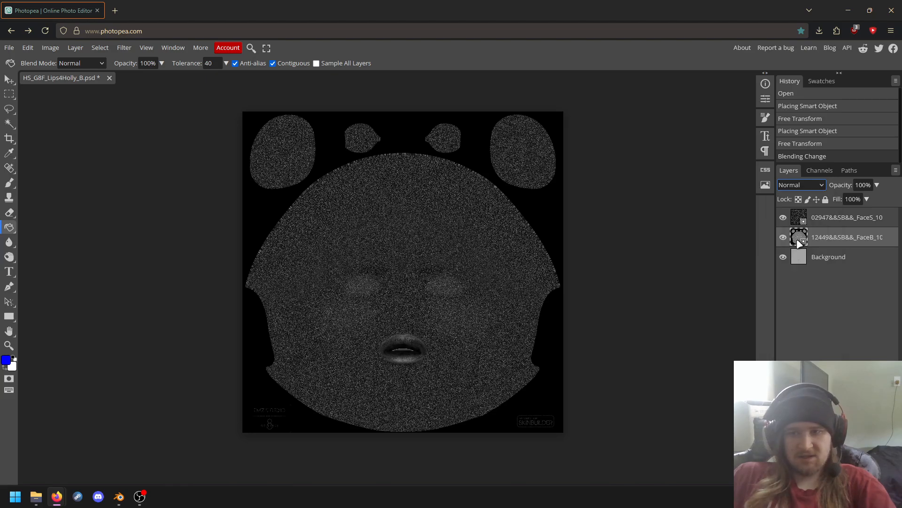
click(826, 257)
click(797, 187)
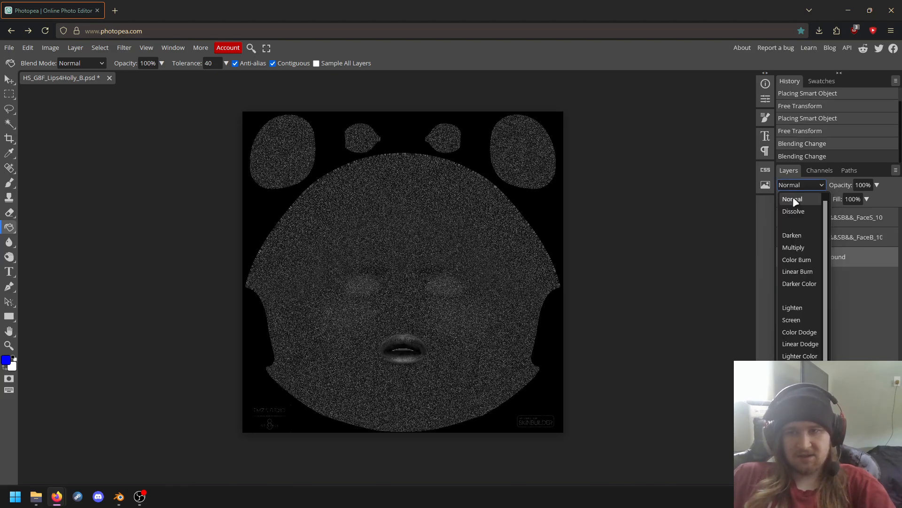
click(792, 235)
click(836, 237)
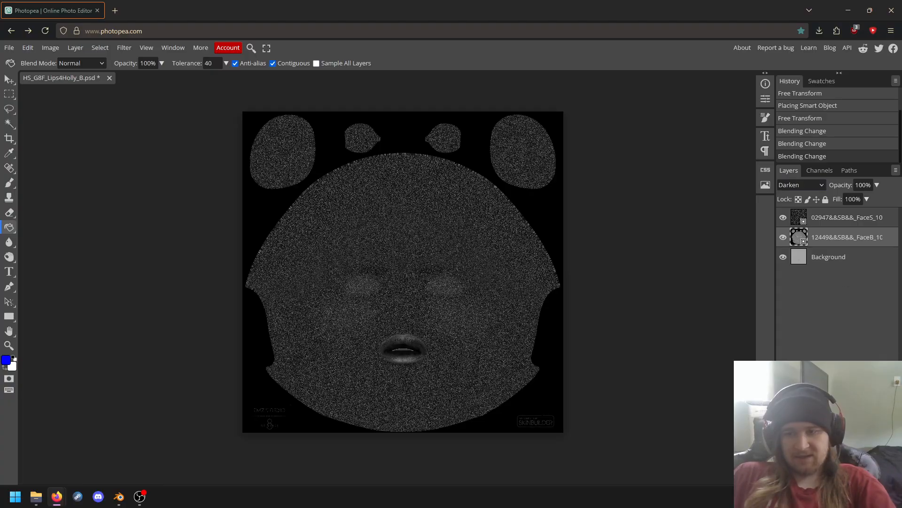
- Add an empty layer directly above the FaceB layer, and hide the FaceB and Background layers
click(863, 477)
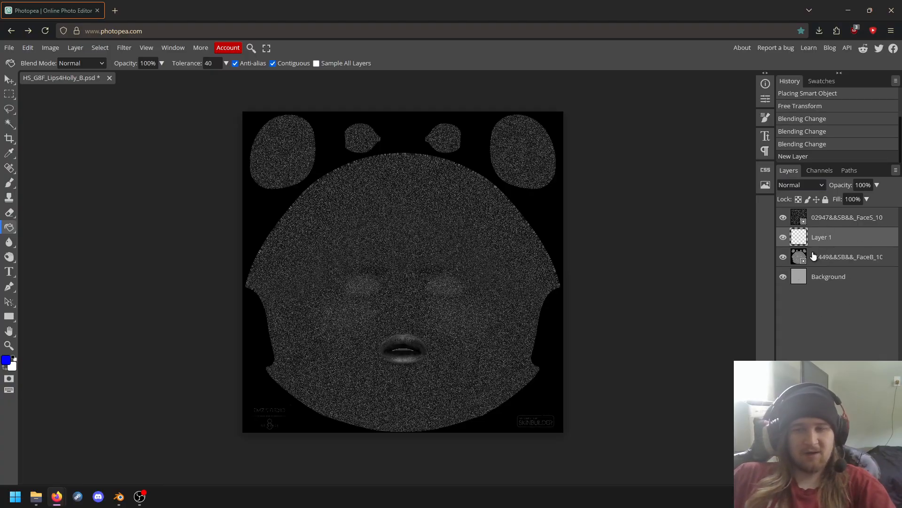
click(783, 257)
click(783, 277)
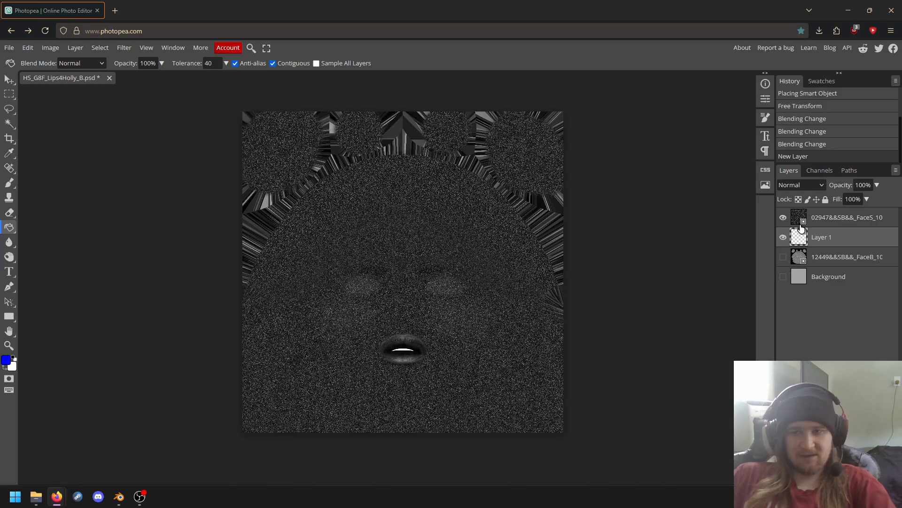
- Fill the empty layer beneath the FaceS layer with pure red (ff0000) using the Paint Bucket
click(801, 219)
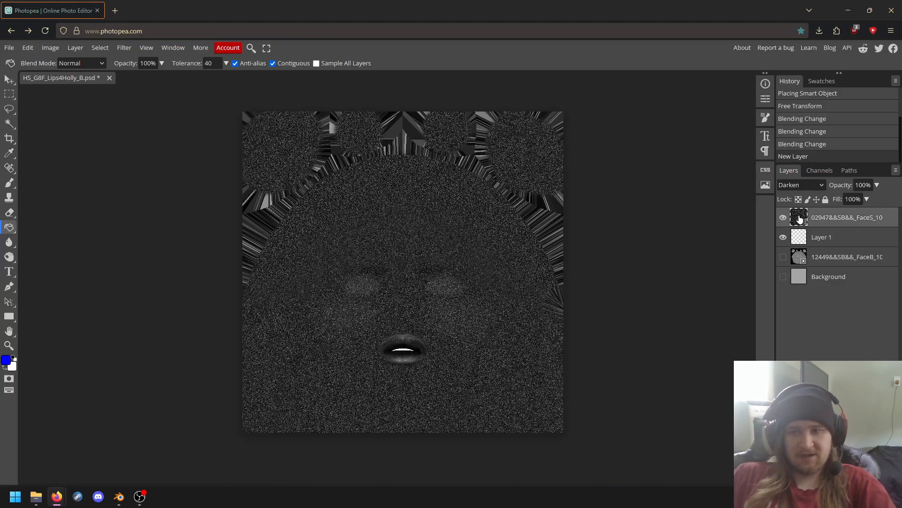
click(802, 241)
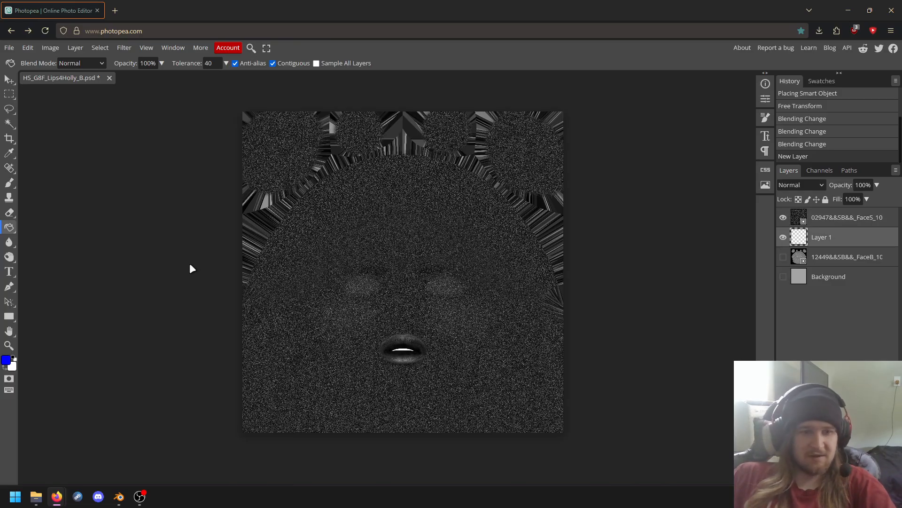
click(5, 362)
click(226, 273)
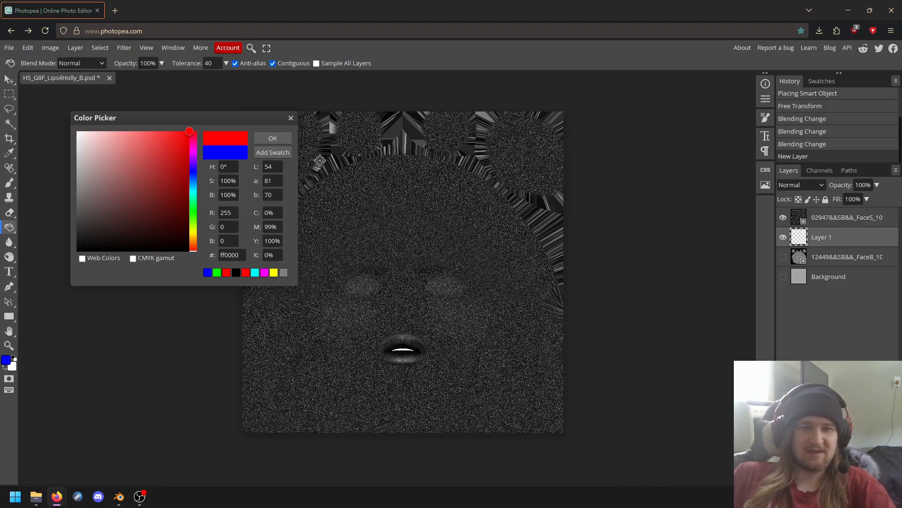
click(277, 139)
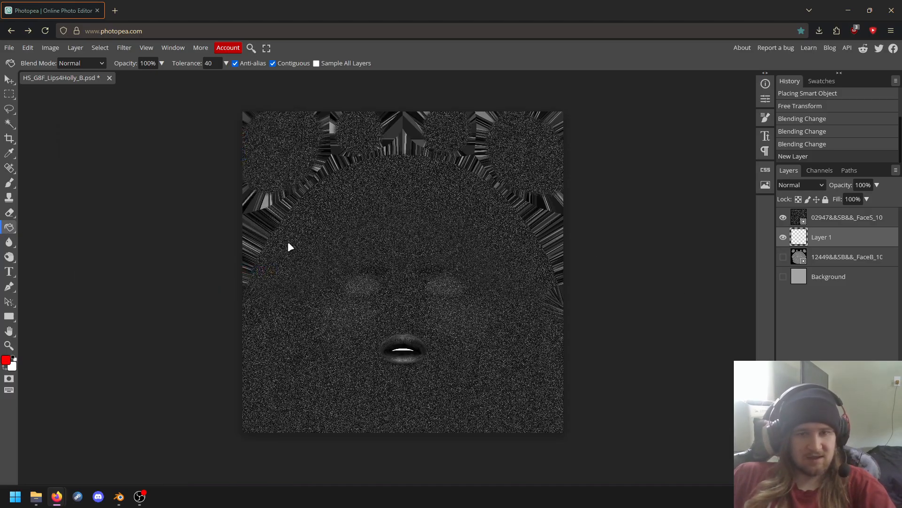
click(784, 241)
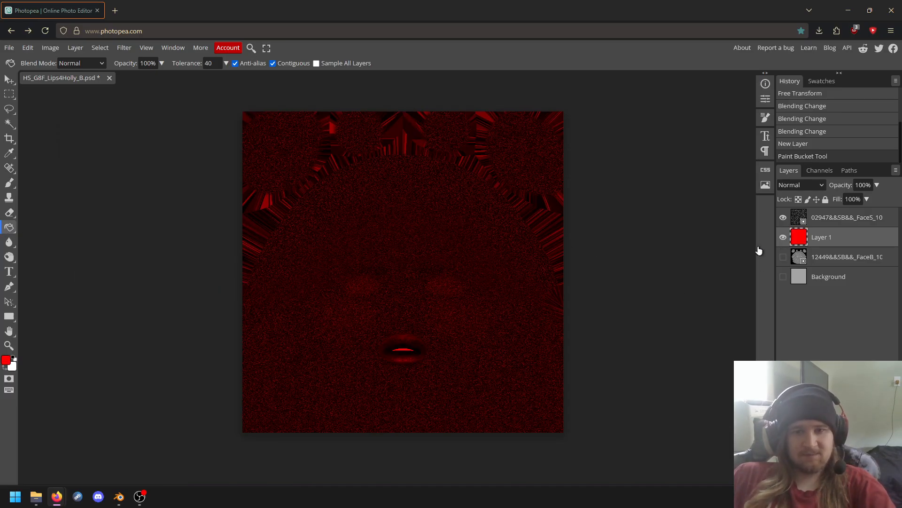
click(782, 218)
click(783, 217)
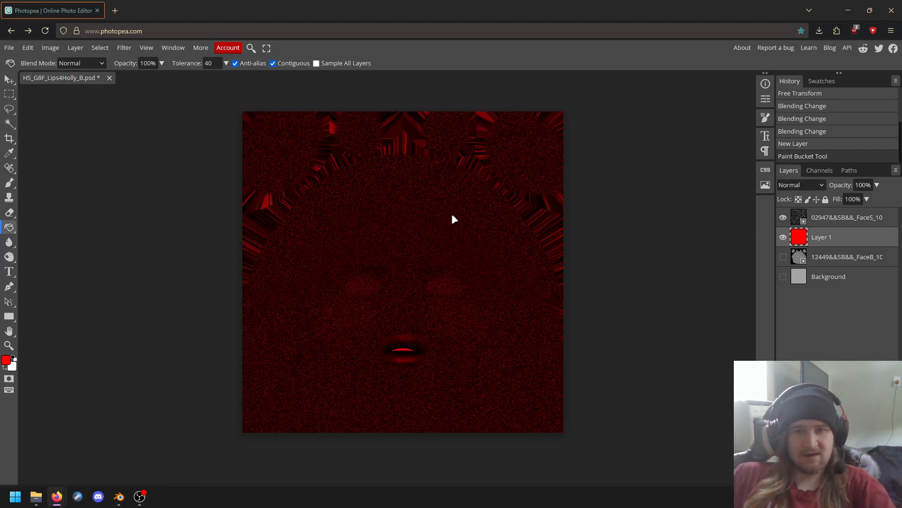
- Merge the FaceS layer with the red-filled layer beneath it
drag(453, 214, 385, 238)
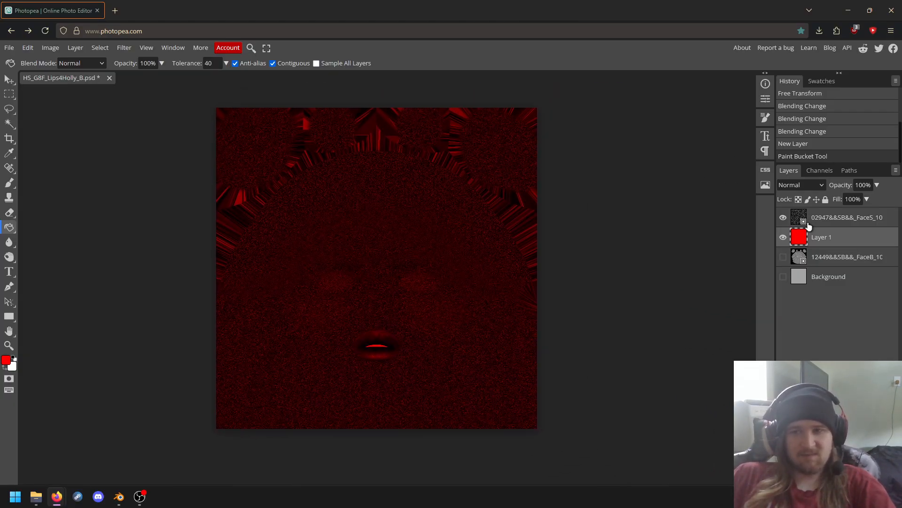
right_click(822, 234)
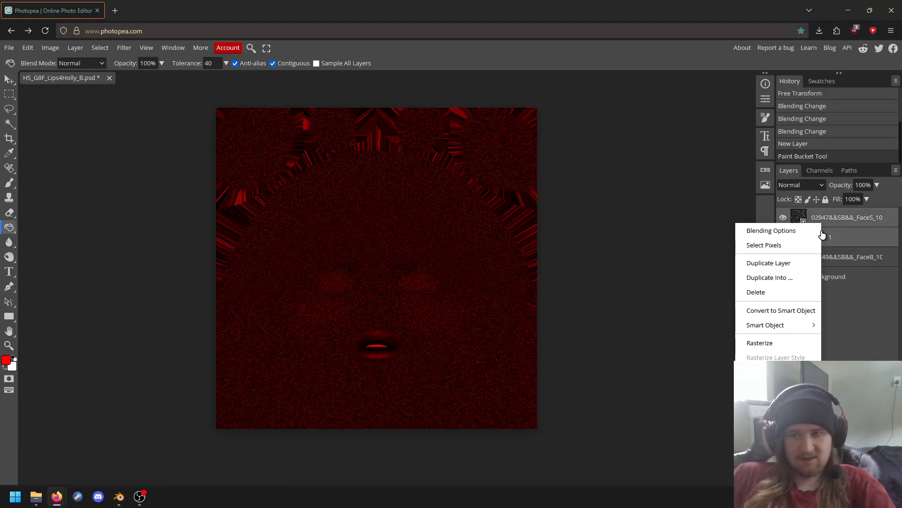
click(771, 441)
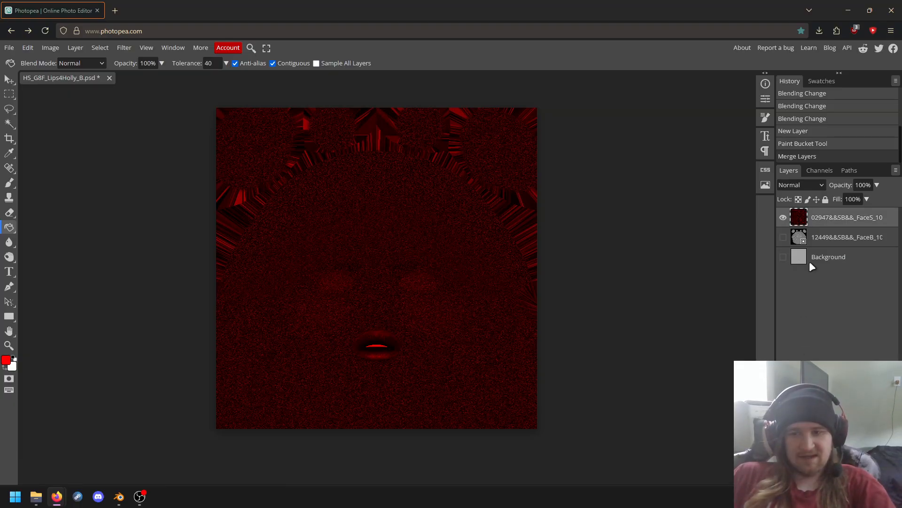
- Show only the FaceB layer and add an empty layer between it and the Background
click(784, 218)
click(783, 238)
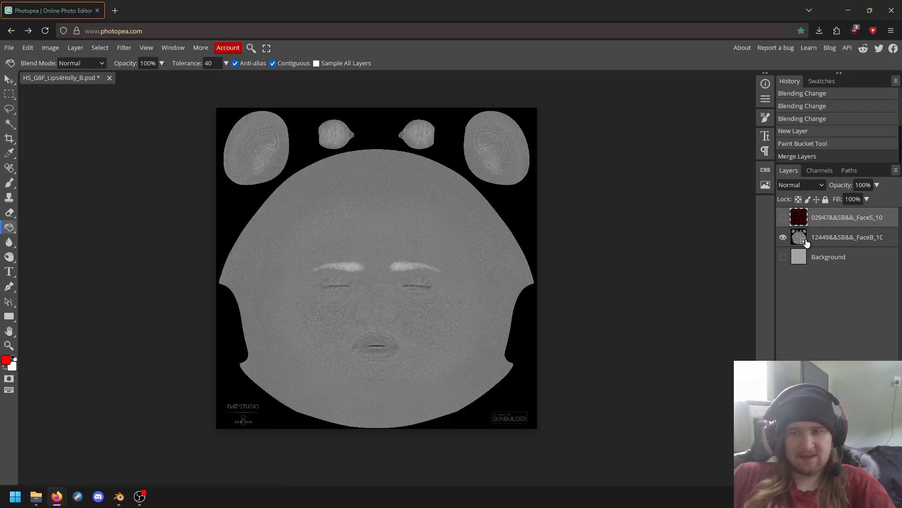
click(813, 257)
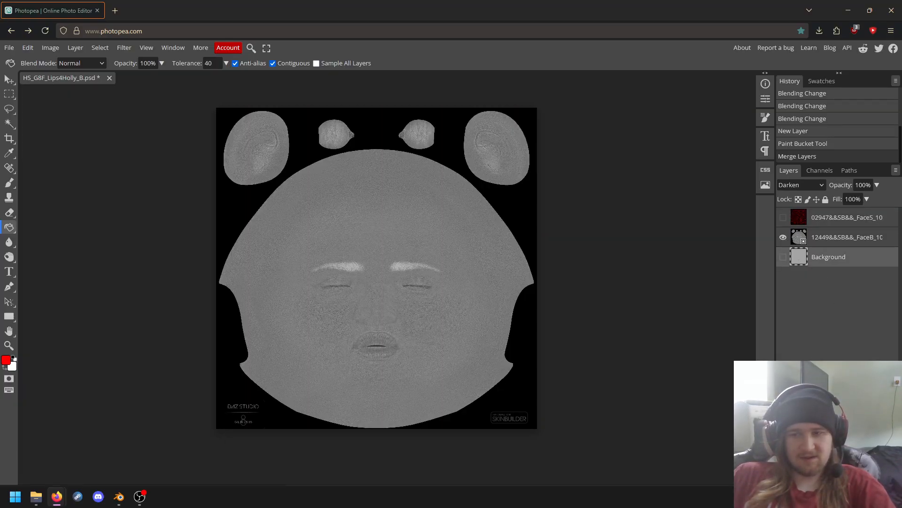
key(ctrl+shift+n)
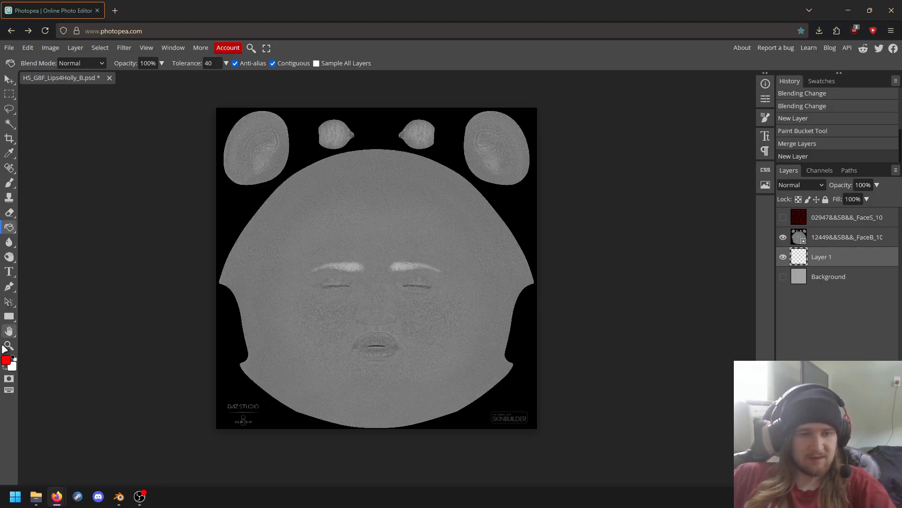
- Fill the new layer with pure green (00ff00) and merge it with the FaceB layer
click(7, 360)
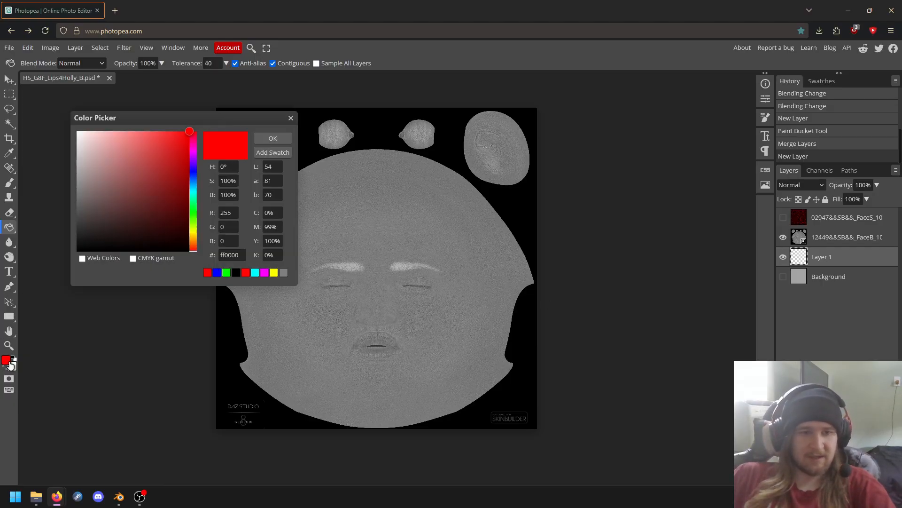
click(226, 272)
click(229, 227)
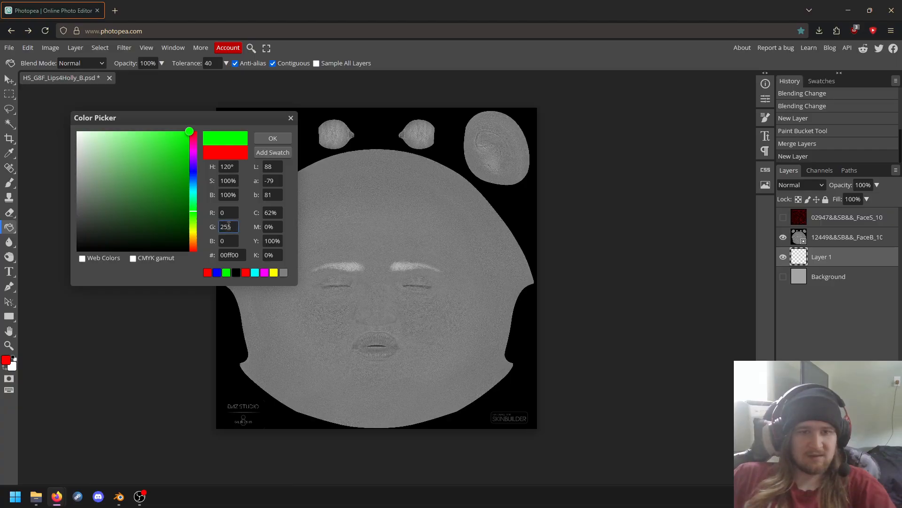
click(271, 140)
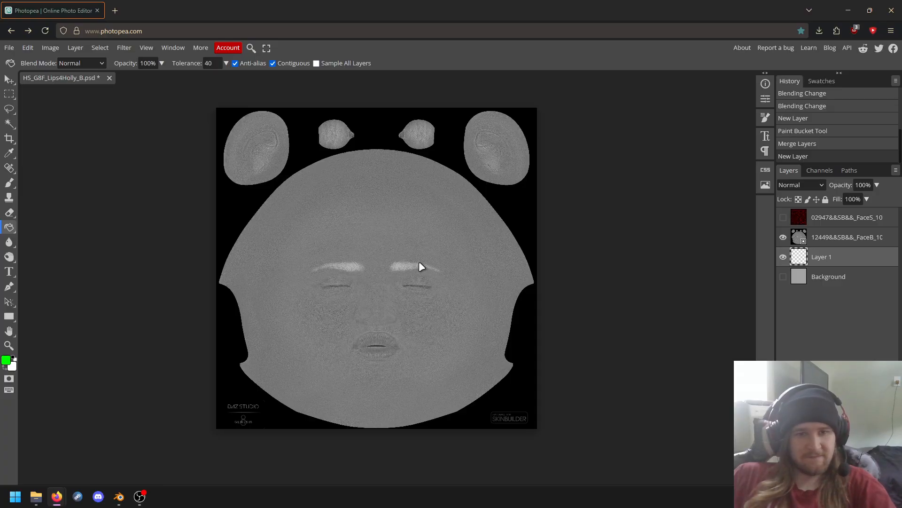
click(681, 271)
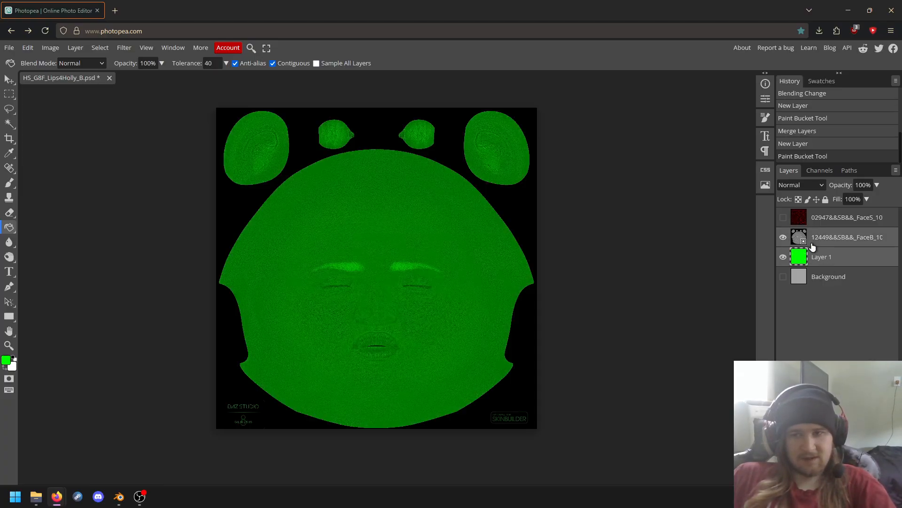
right_click(812, 245)
click(841, 423)
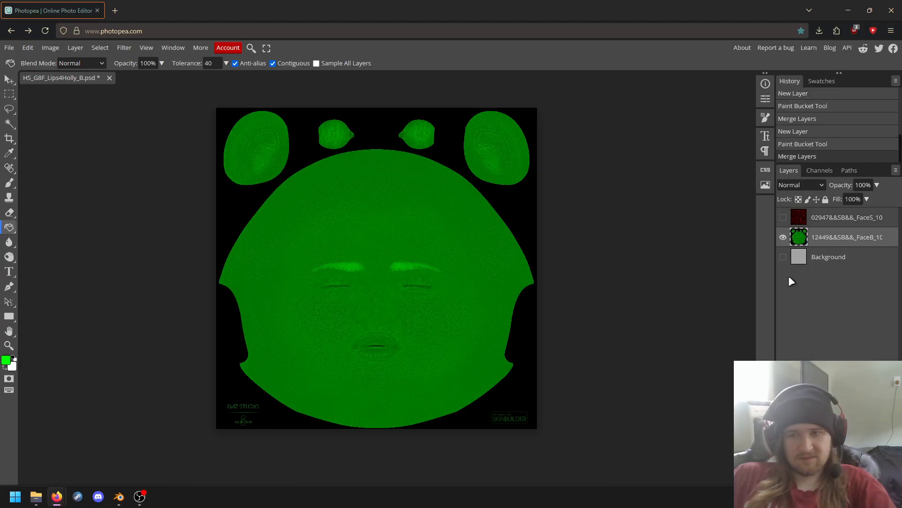
- Show only the Background layer and add an empty layer directly beneath it
click(820, 257)
click(783, 237)
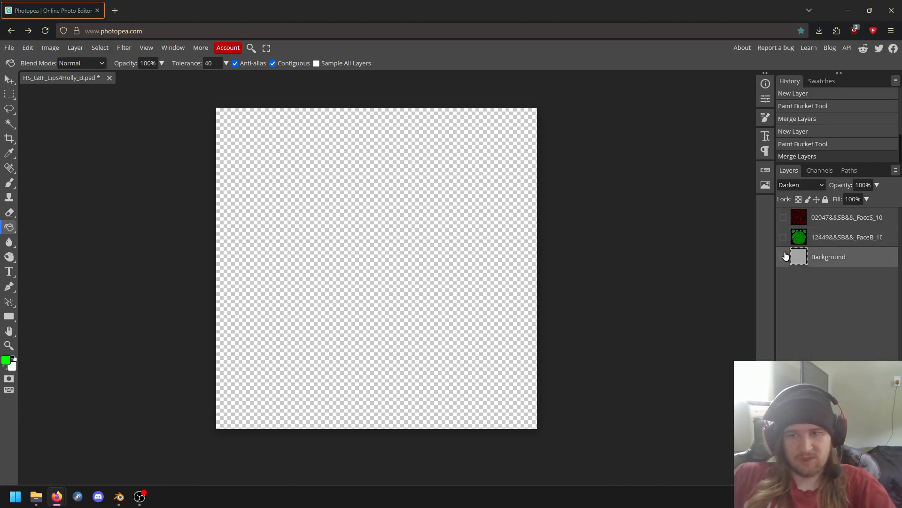
click(783, 257)
key(ctrl+shift+n)
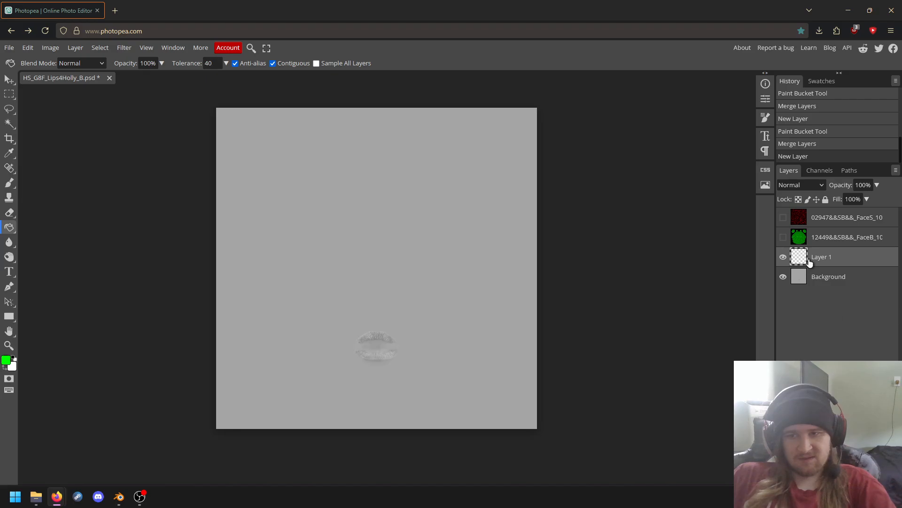
drag(806, 258, 811, 286)
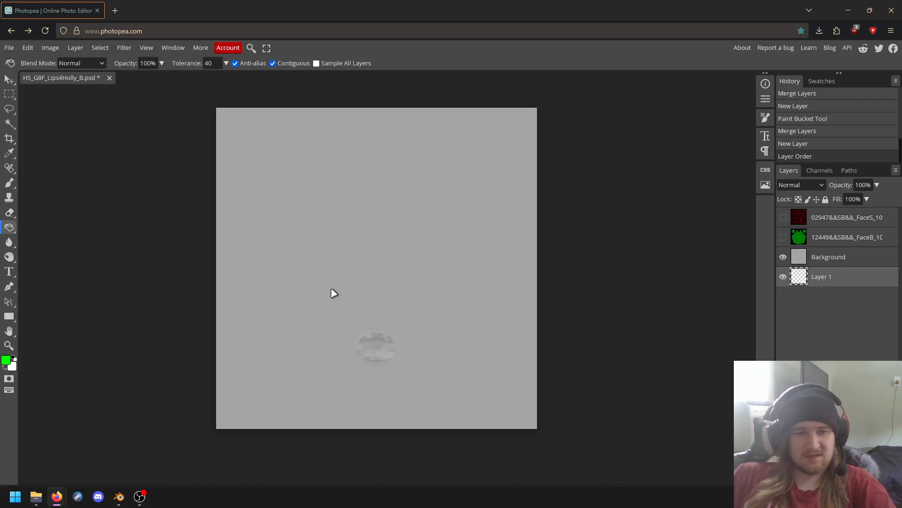
- Fill the layer beneath the Background with pure blue (0000ff) and merge the two
click(6, 360)
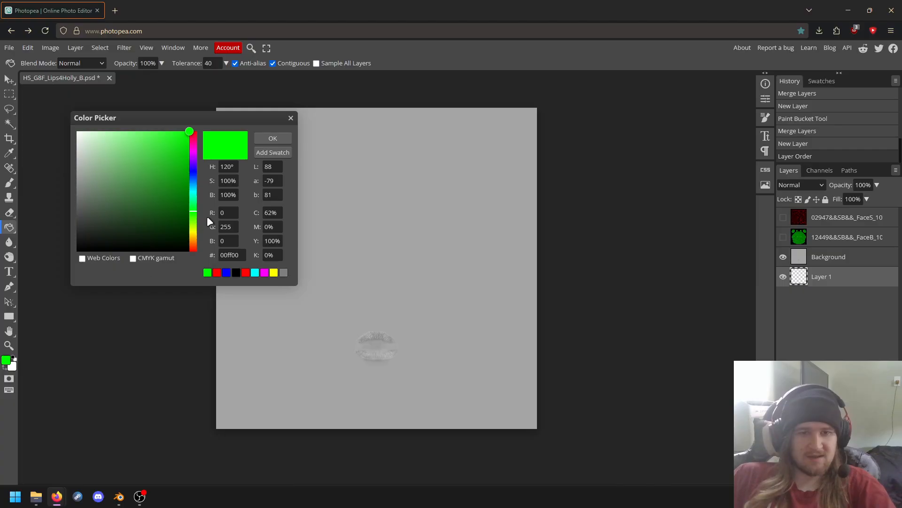
click(226, 272)
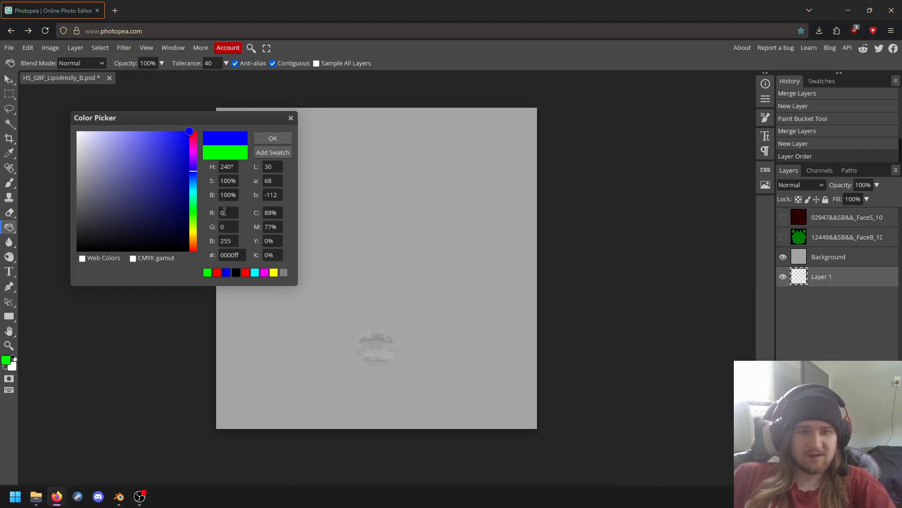
click(268, 141)
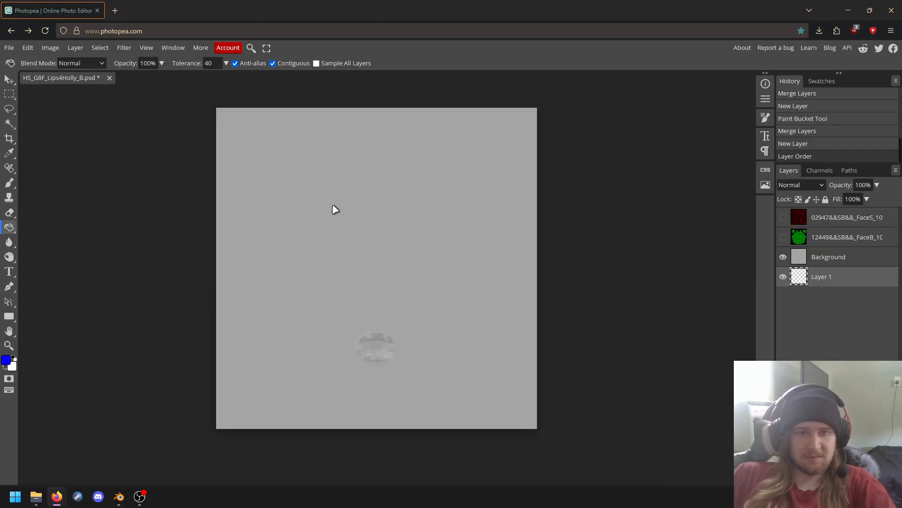
click(511, 284)
click(823, 257)
click(821, 278)
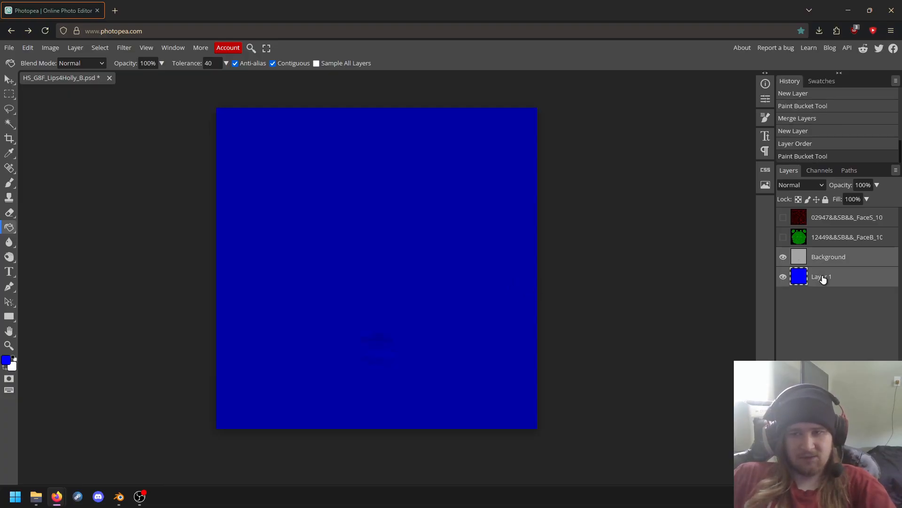
right_click(819, 278)
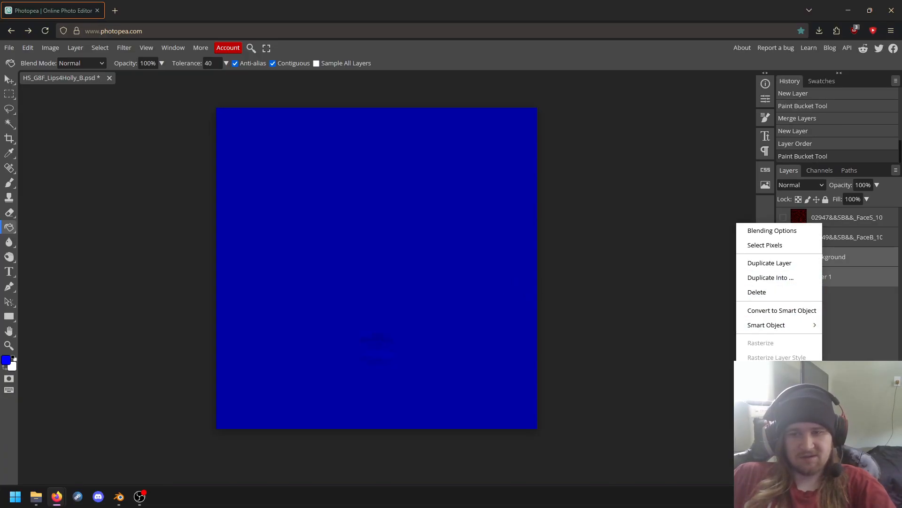
key(ctrl+e)
- Make the FaceB and FaceS layers visible and set the blend mode of all three layers to Screen
click(783, 237)
click(783, 217)
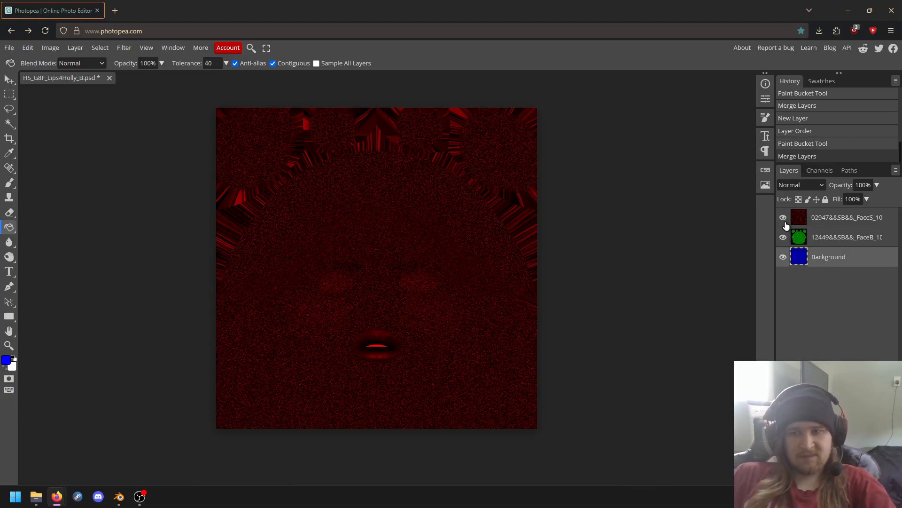
click(807, 219)
click(804, 185)
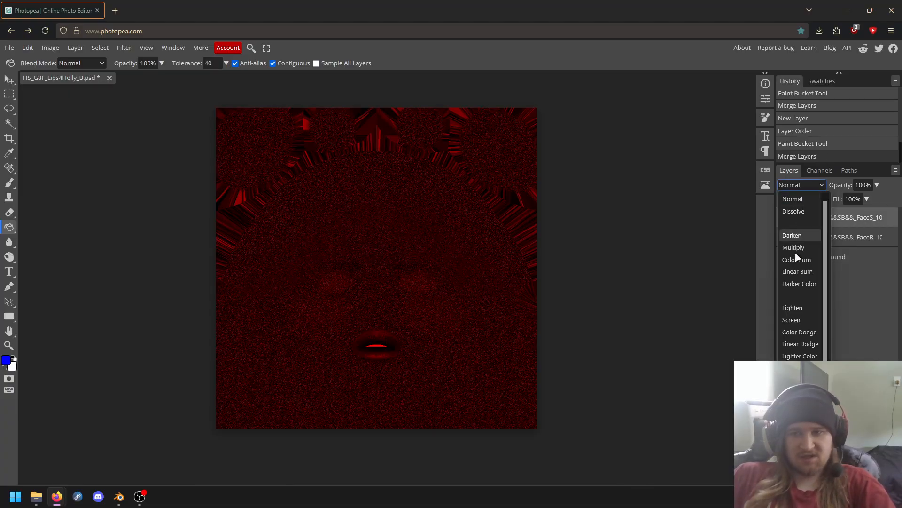
click(793, 319)
click(831, 235)
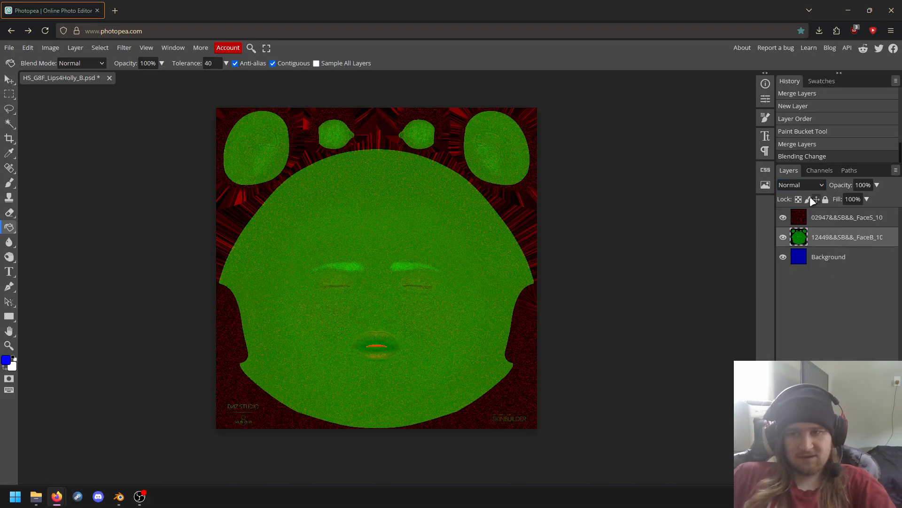
click(804, 186)
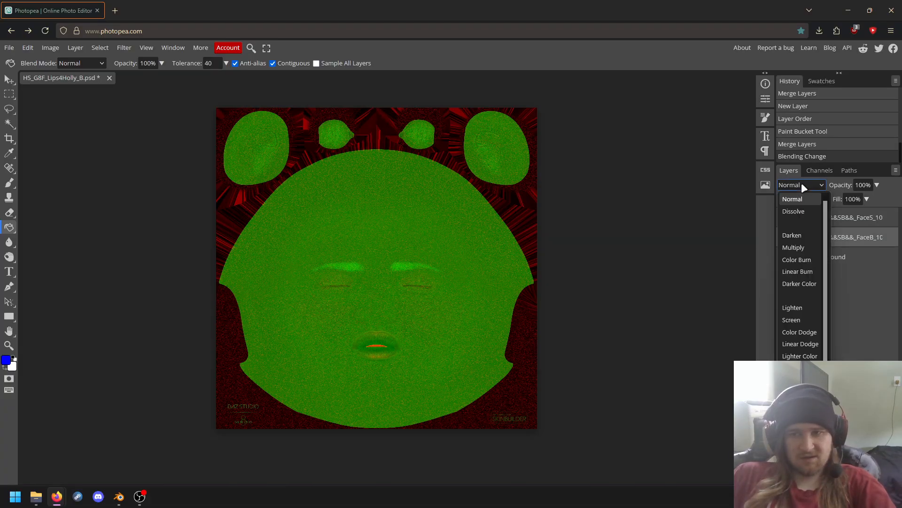
click(799, 318)
click(809, 261)
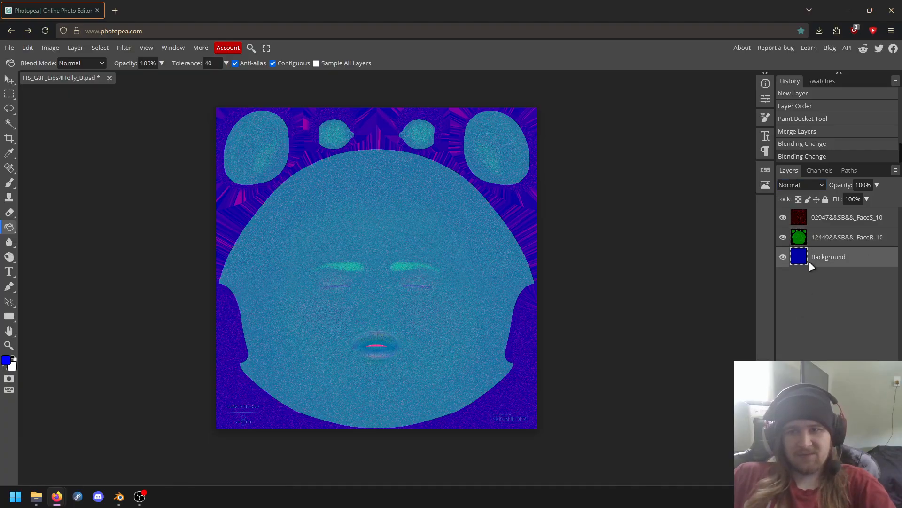
click(804, 186)
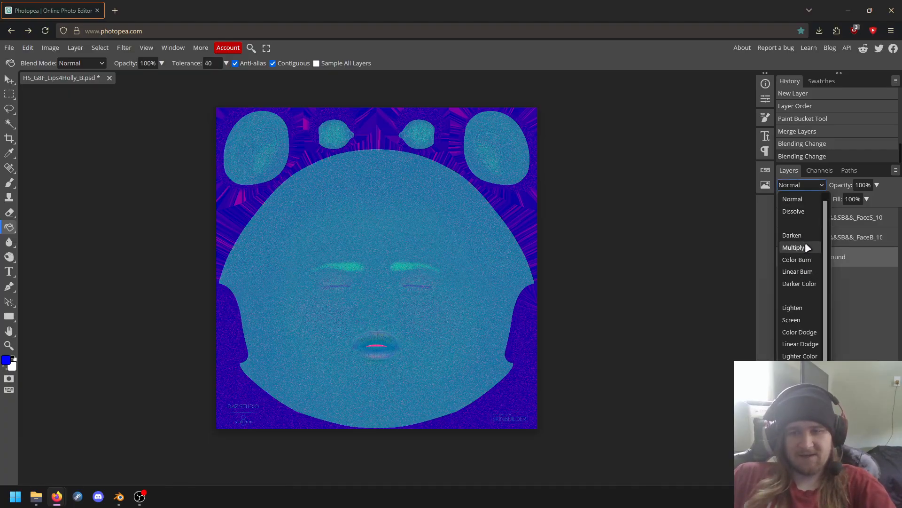
click(800, 319)
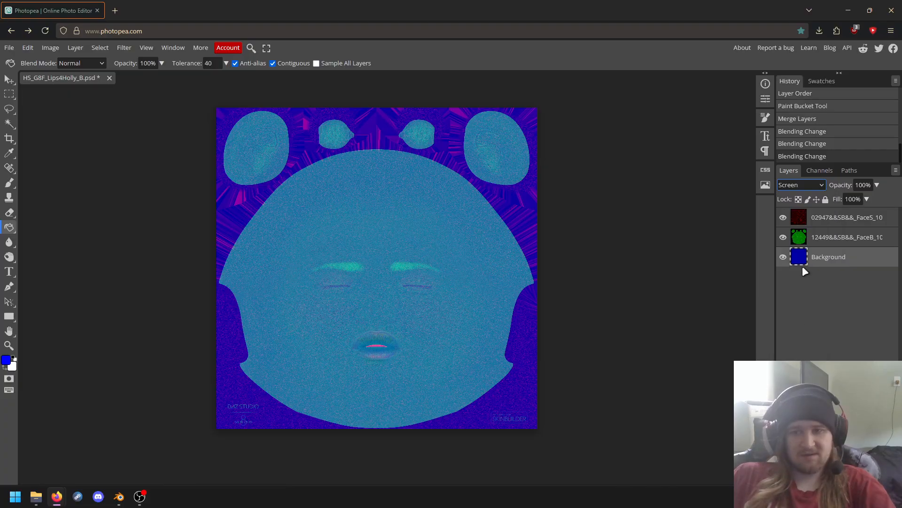
- Inspect the image's red, green and blue channels one at a time
click(817, 170)
scroll(612, 233, down, 1)
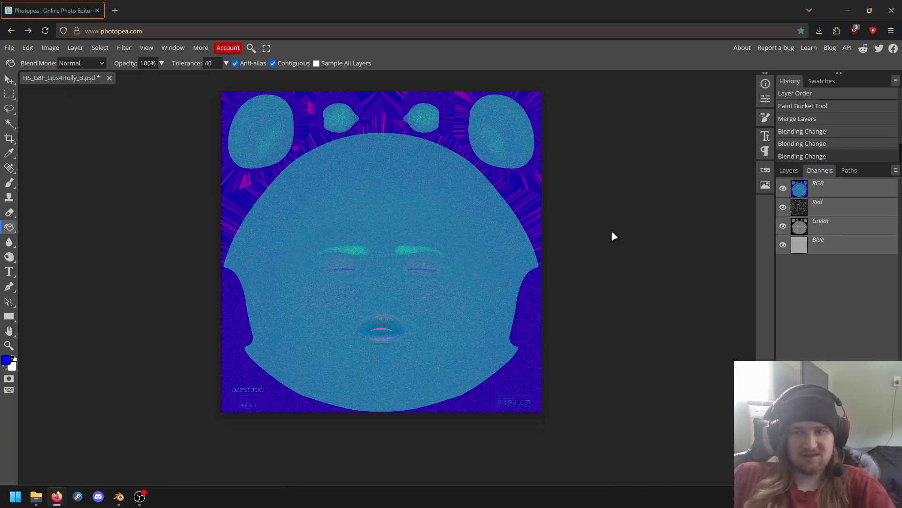
click(828, 209)
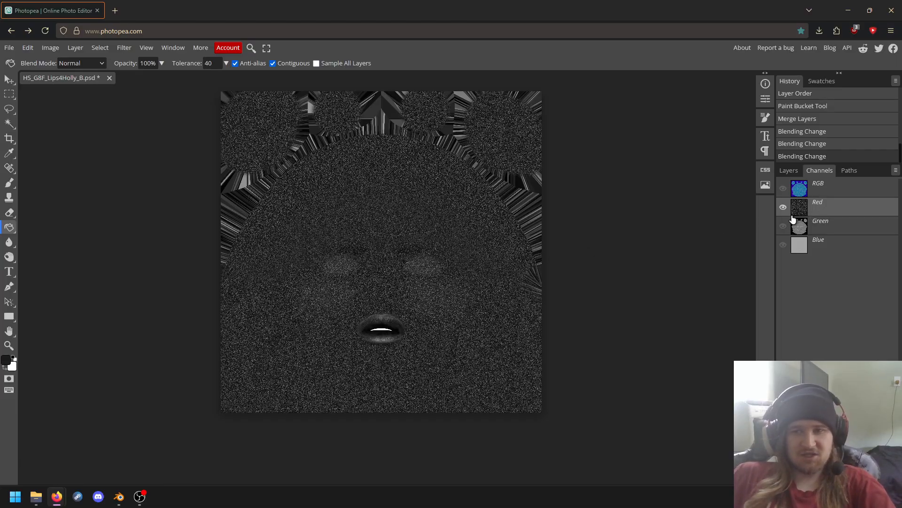
click(814, 227)
click(813, 241)
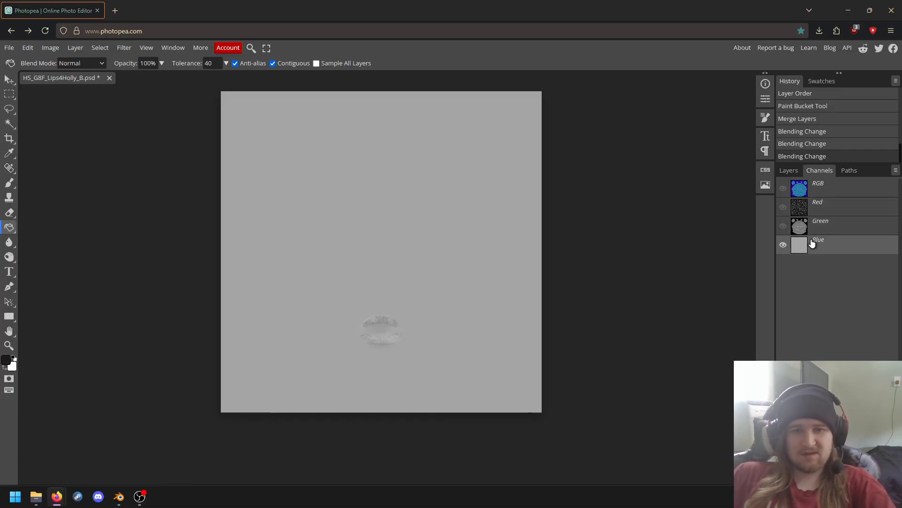
- Recheck the green and red channels individually, restore the full RGB composite and return to the layer list
click(817, 223)
click(815, 211)
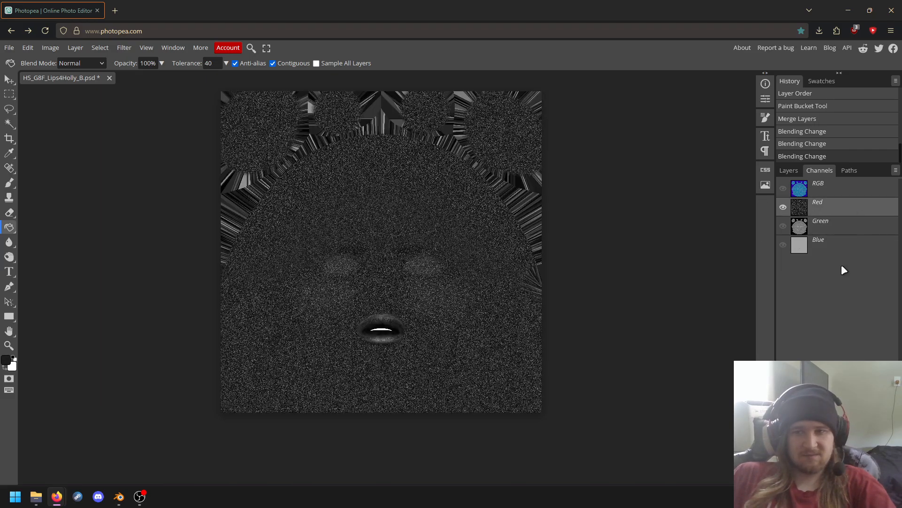
click(793, 192)
click(789, 170)
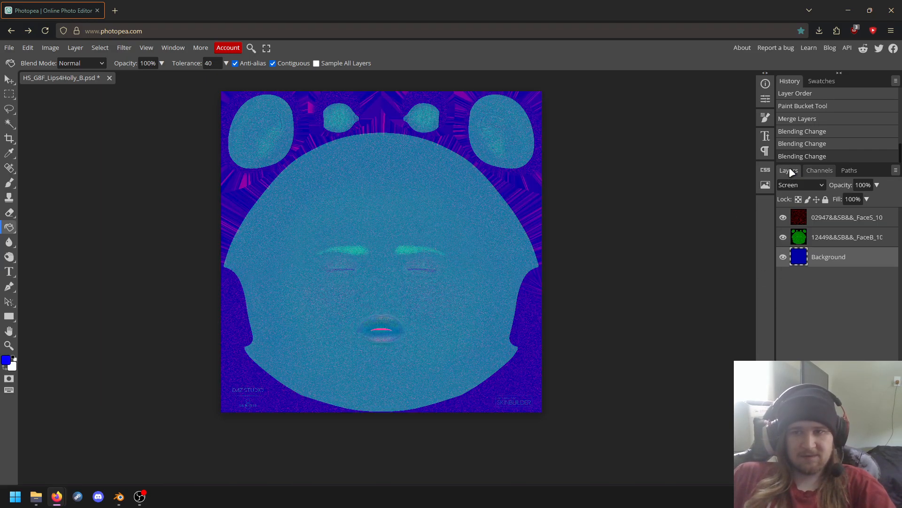
- Export the channel-packed image as a 4096 x 4096 px PNG named combined
click(9, 48)
mouse_move(57, 186)
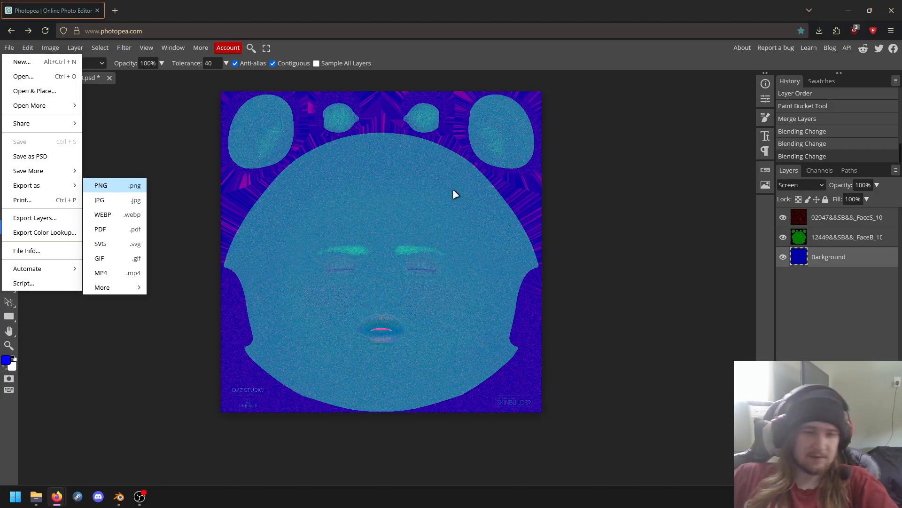
key(Return)
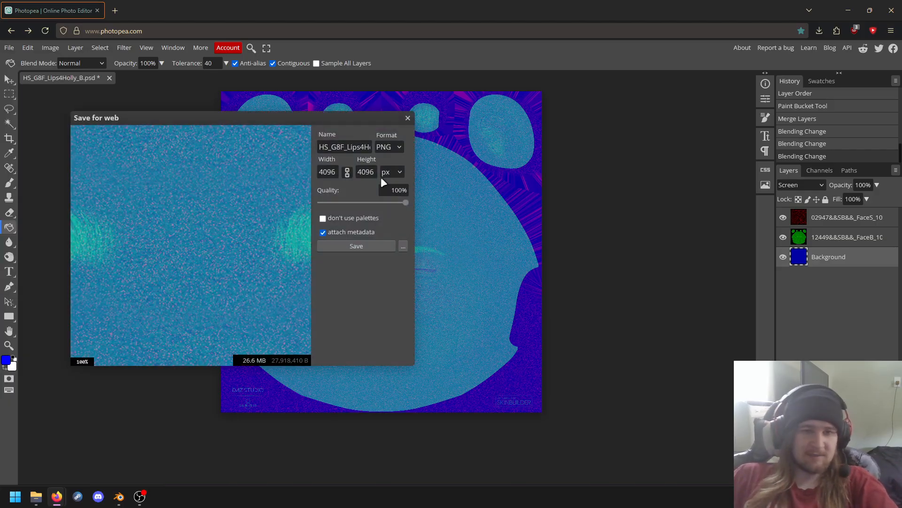
double_click(341, 148)
text(combined)
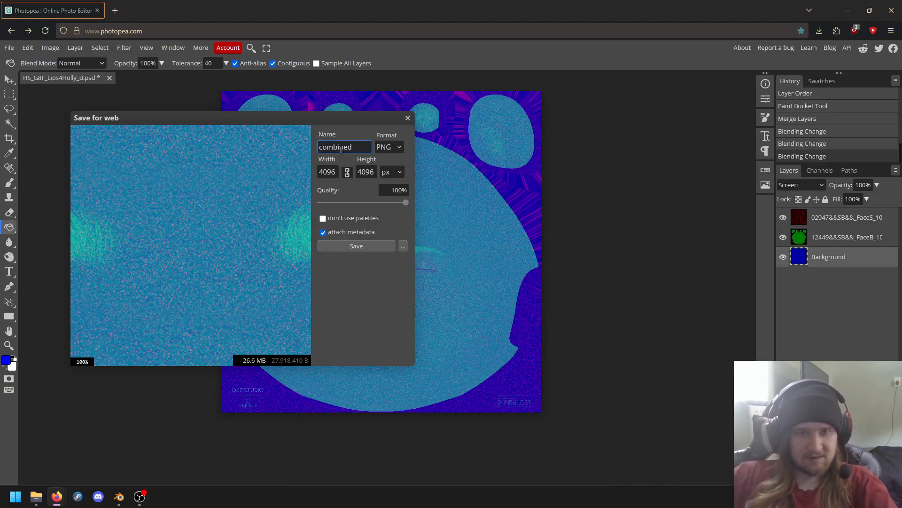
click(385, 242)
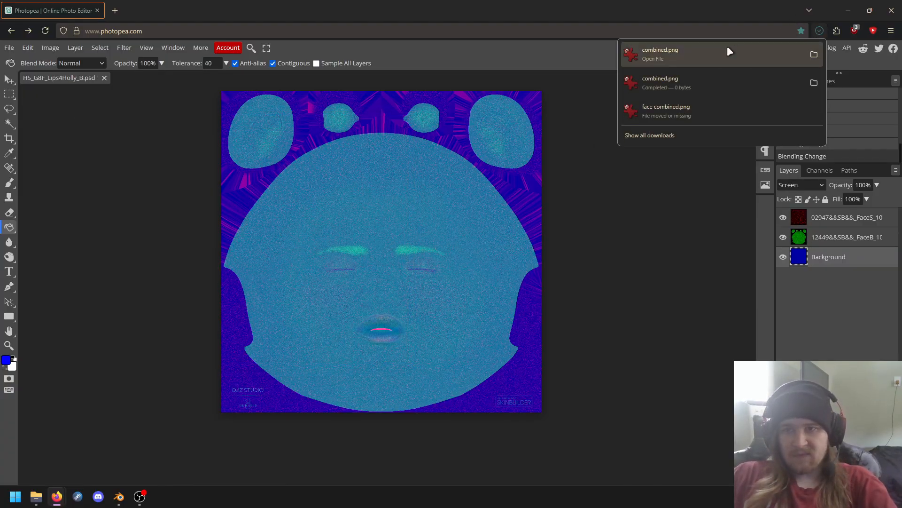
- Switch to Blender and add combined.png from the face textures folder as an image texture node beside the face combined.png node
click(37, 498)
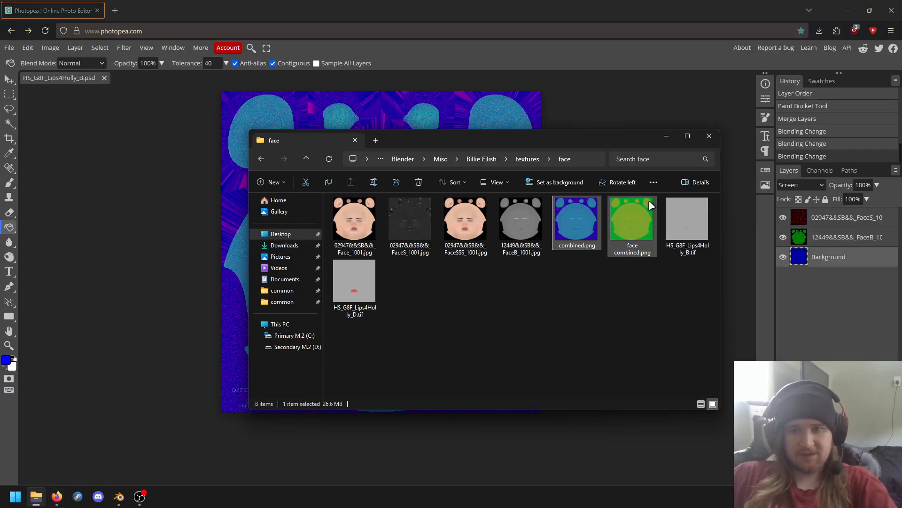
click(590, 219)
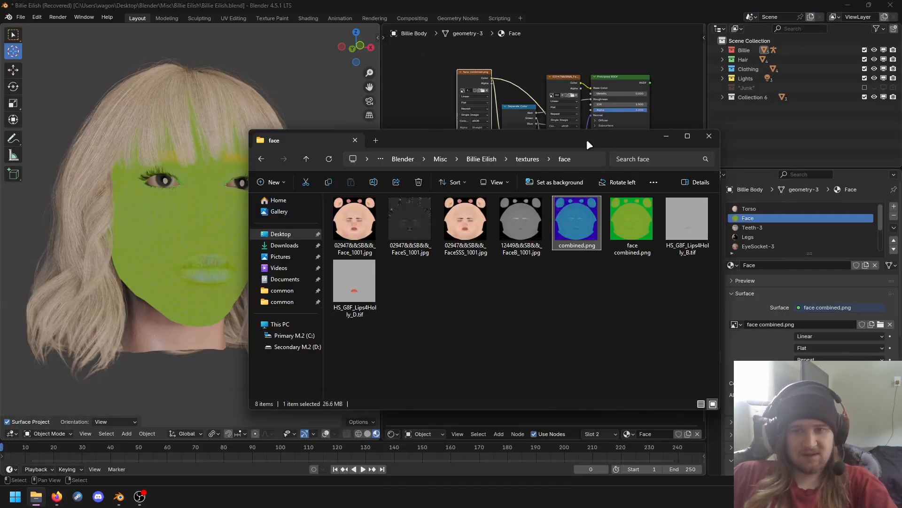
drag(586, 139, 635, 143)
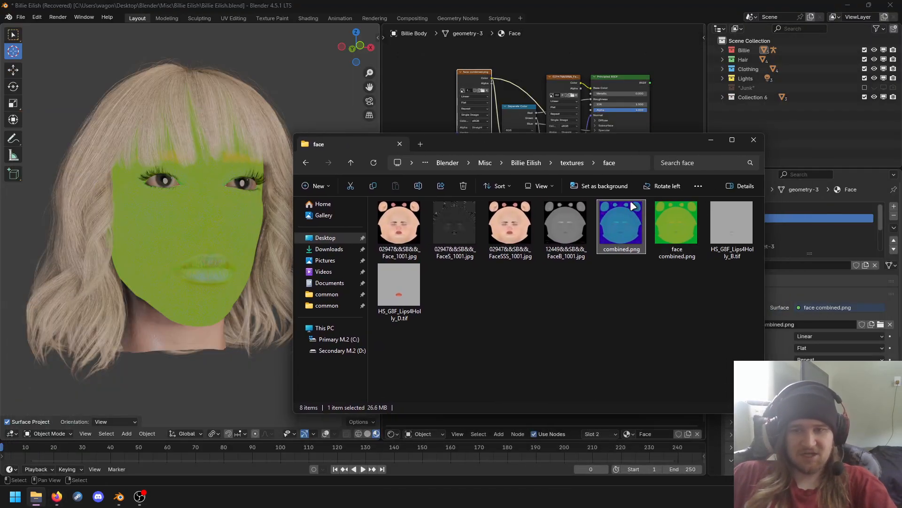
drag(549, 145, 901, 151)
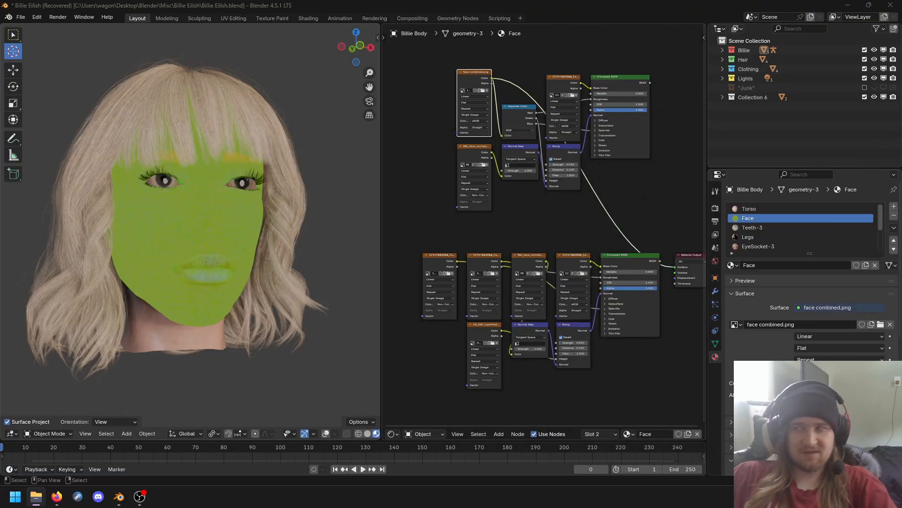
scroll(594, 191, up, 3)
drag(594, 191, 630, 262)
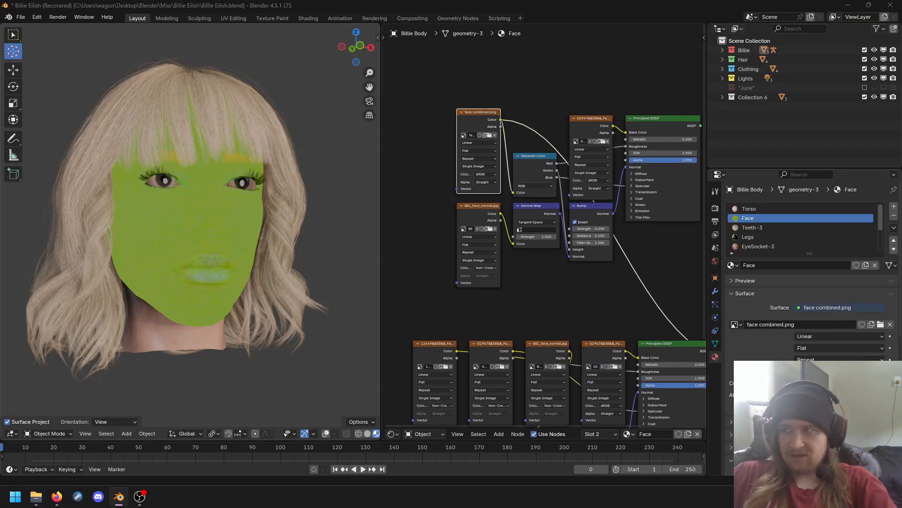
drag(425, 123, 424, 120)
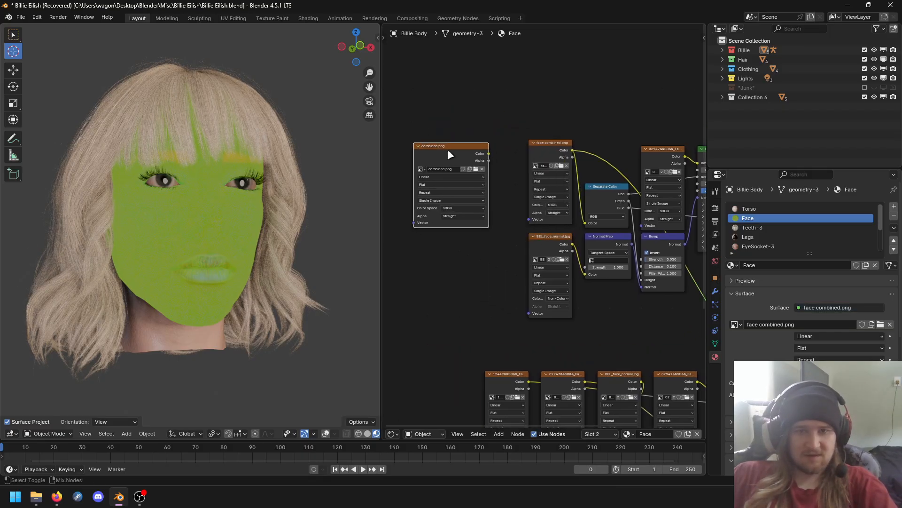
- Preview the combined.png texture directly on the face and look at it up close
ctrl+shift+click(452, 152)
scroll(281, 187, up, 2)
scroll(281, 191, up, 2)
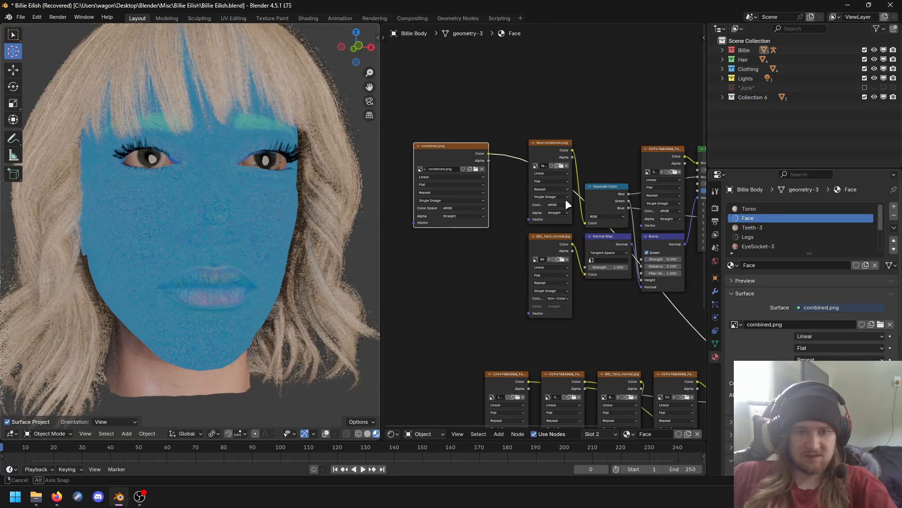
- Duplicate the Separate Color node next to the combined.png node and connect the texture's Color output to it
drag(611, 196, 518, 75)
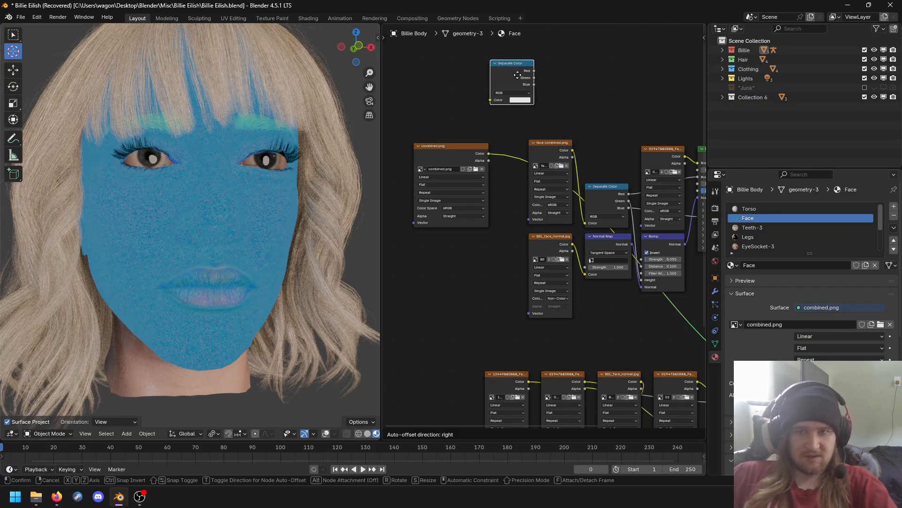
drag(444, 144, 535, 154)
- Preview the new Separate Color node's Red, Green and Blue outputs on the face one after another, ending on Red
ctrl+shift+click(537, 106)
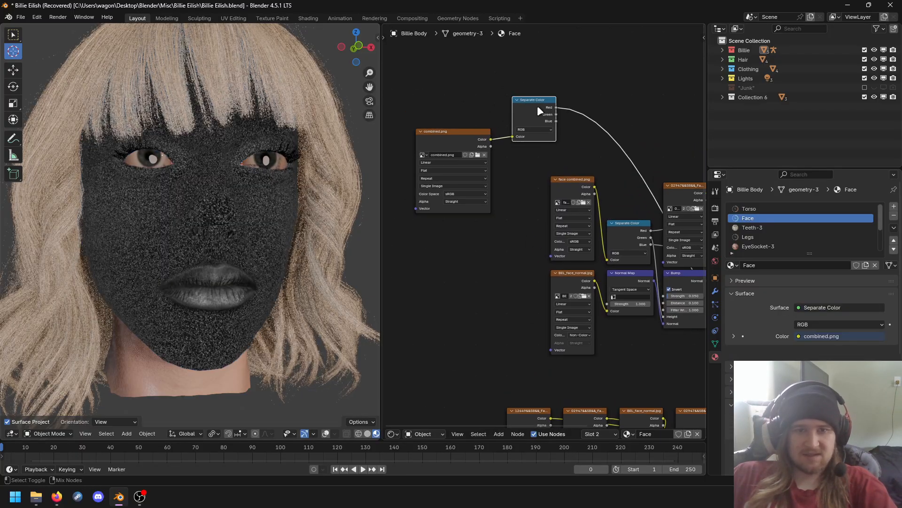
ctrl+shift+click(537, 105)
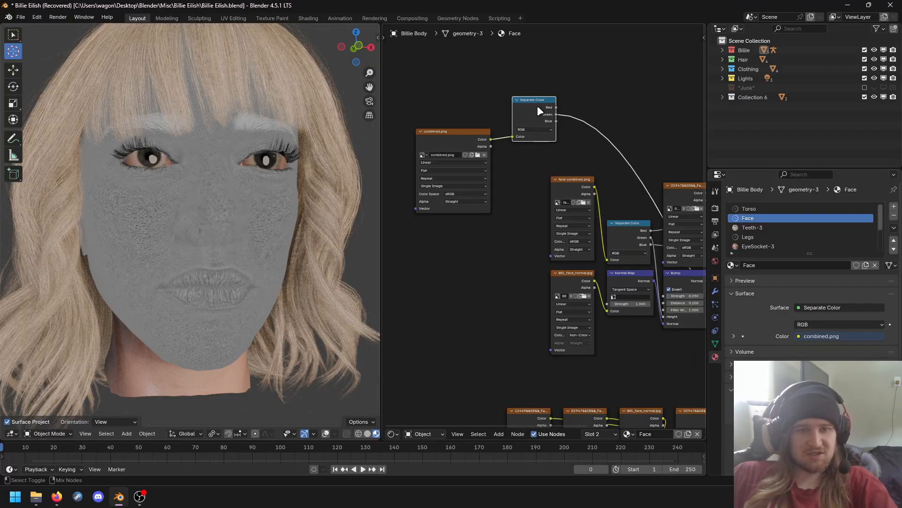
ctrl+shift+click(537, 106)
ctrl+shift+click(538, 106)
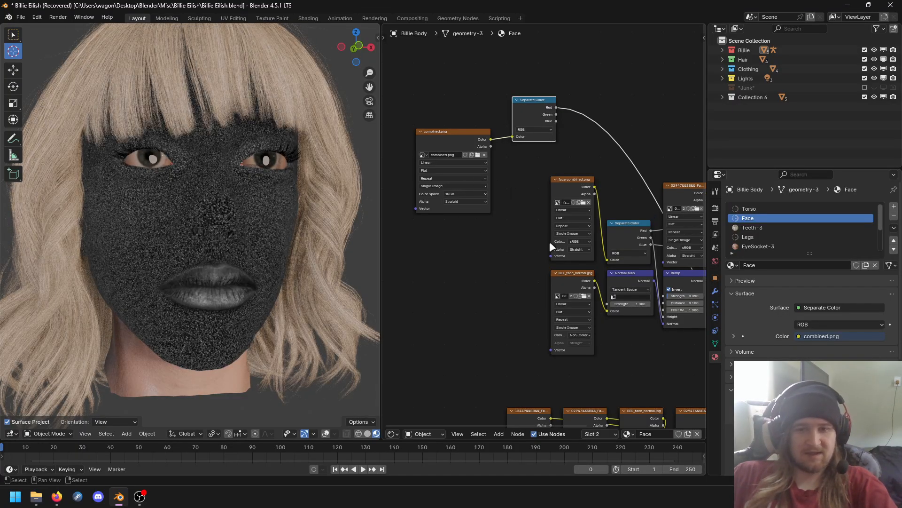
- Select the second Non-Color face texture node in the lower node setup together with the lips texture node beneath it
scroll(550, 242, down, 2)
click(566, 255)
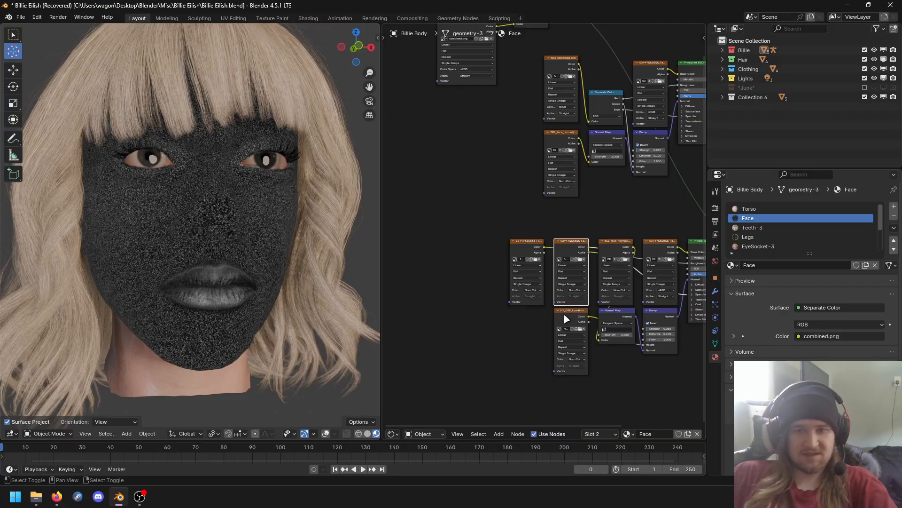
shift+click(563, 313)
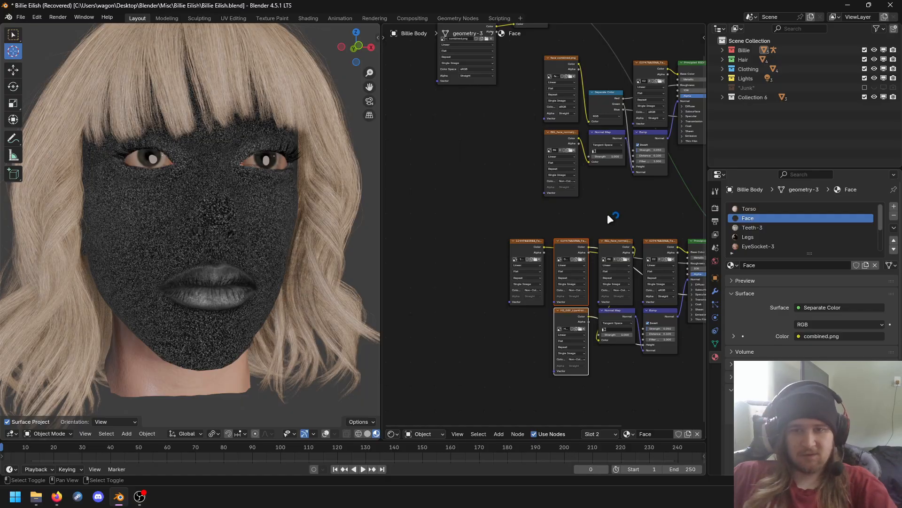